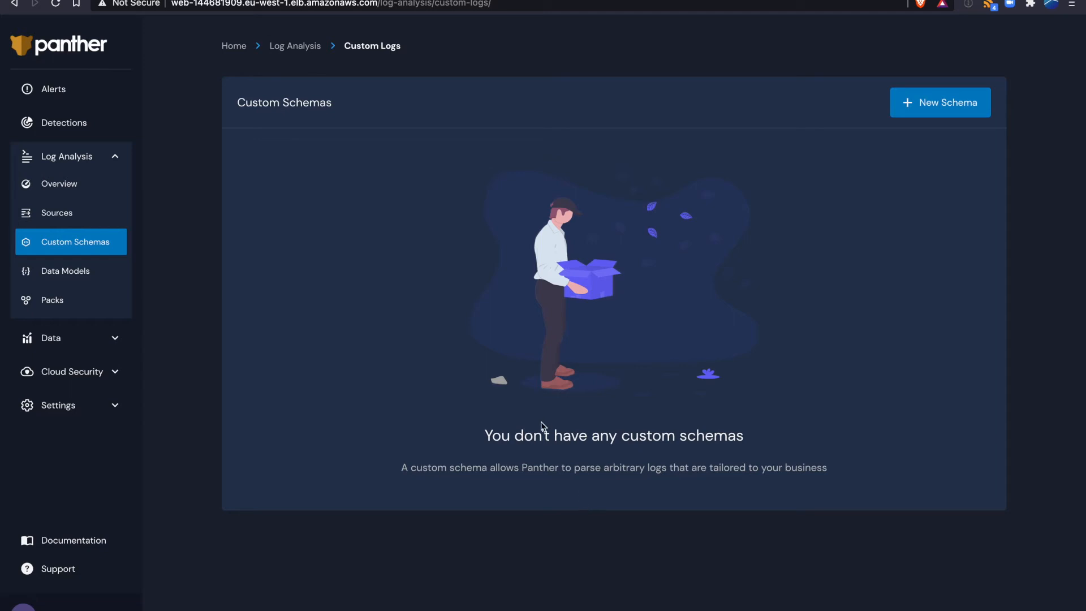
- Switch to sample_logs.jsonl in the text editor and examine the date, last_login, email and username values of the first log entry
key("ctrl+Left")
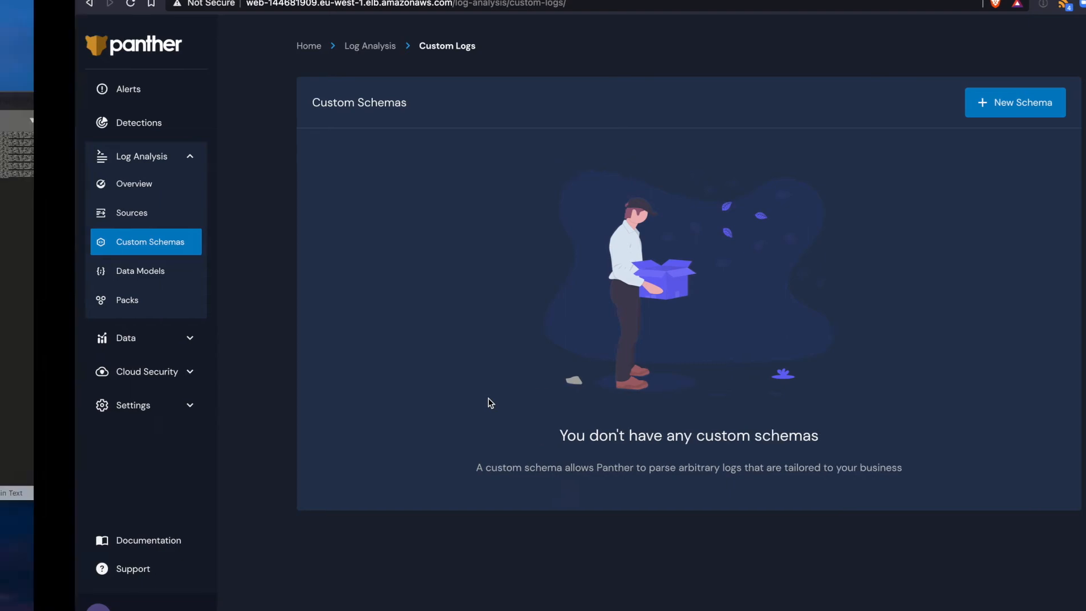
left_click(93, 307)
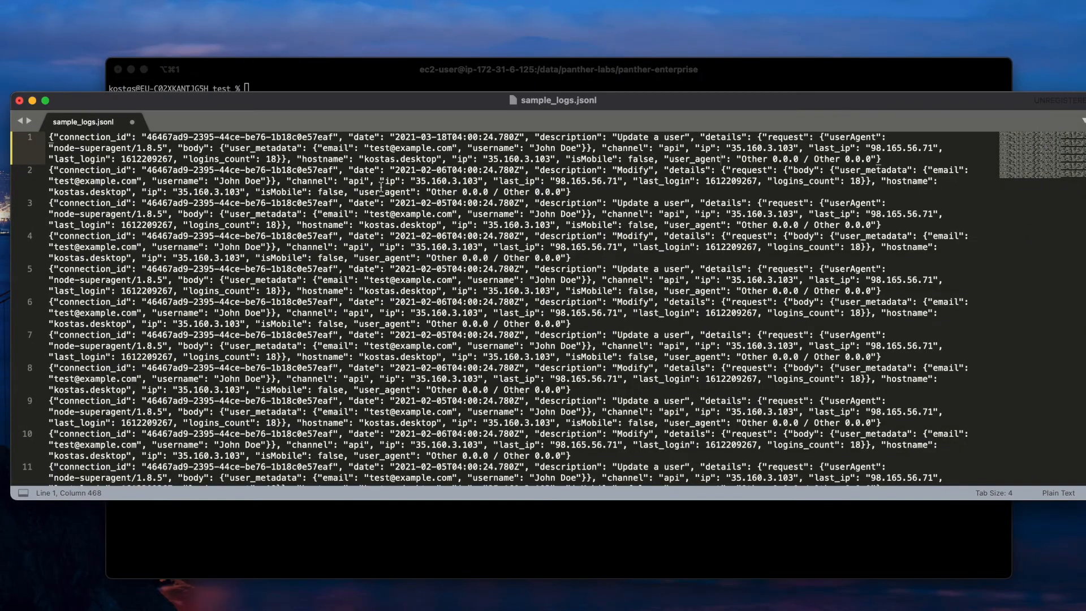
mouse_move(366, 104)
left_mouse_down()
mouse_move(365, 76)
mouse_move(366, 113)
left_mouse_up()
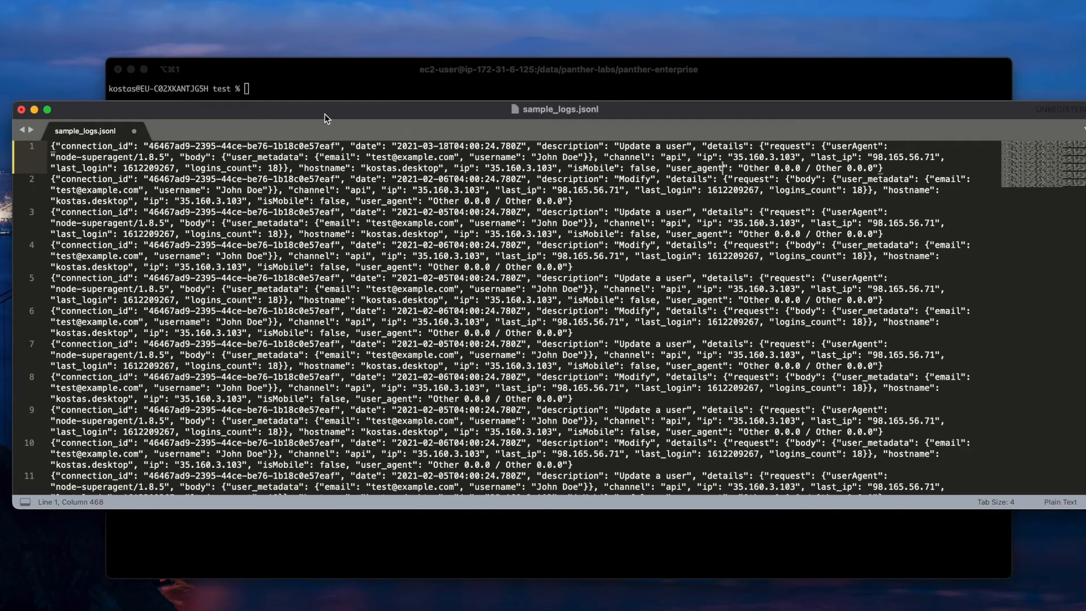
left_click_drag(307, 112, 310, 110)
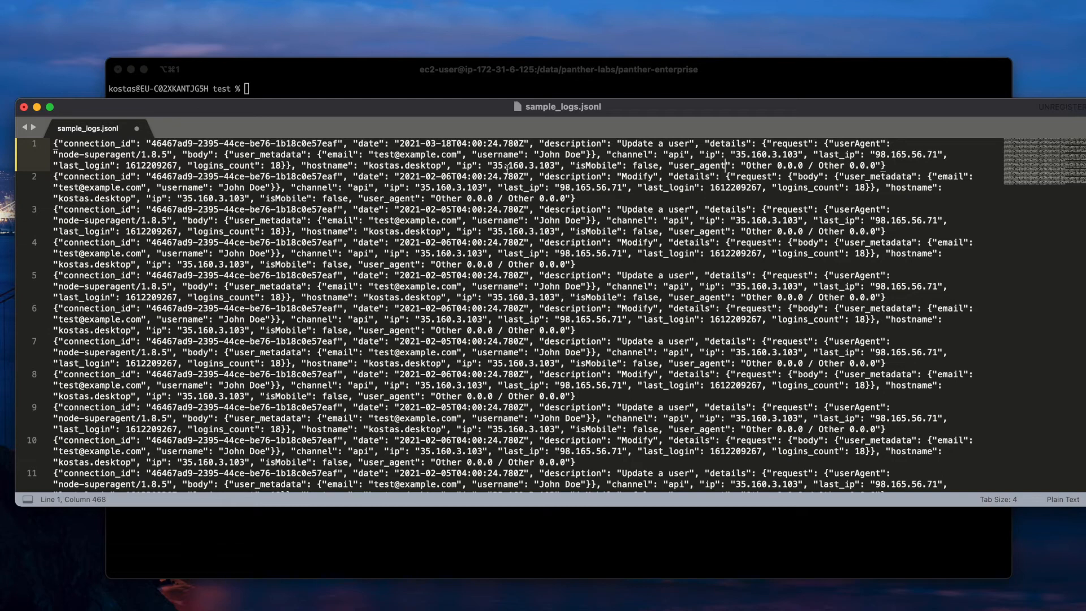
left_click_drag(395, 145, 528, 145)
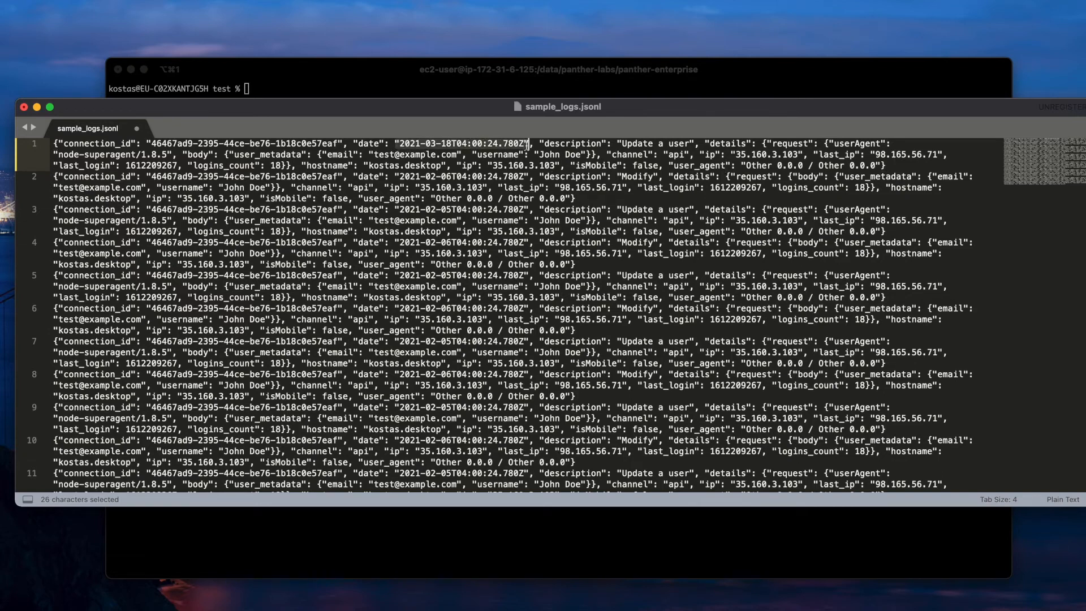
left_click(488, 145)
left_click_drag(529, 145, 394, 147)
double_click(147, 166)
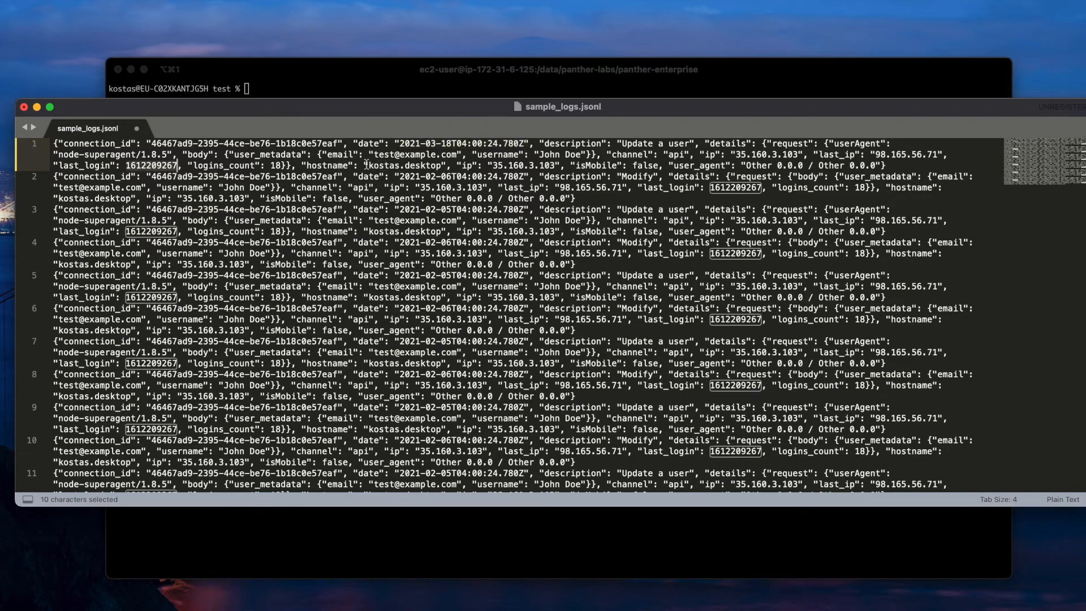
left_click_drag(371, 156, 457, 154)
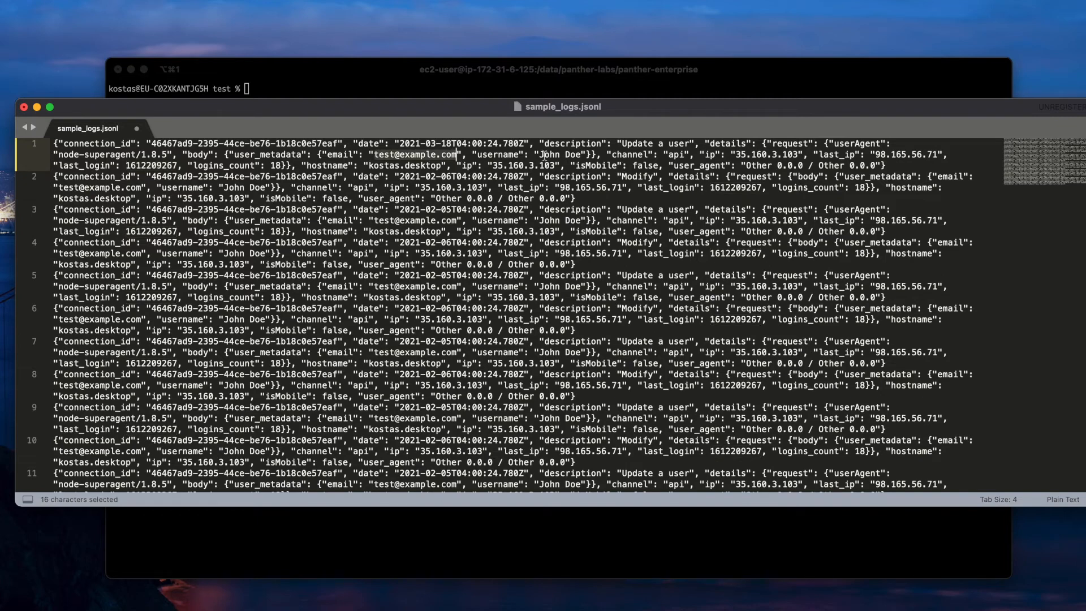
left_click_drag(539, 154, 582, 154)
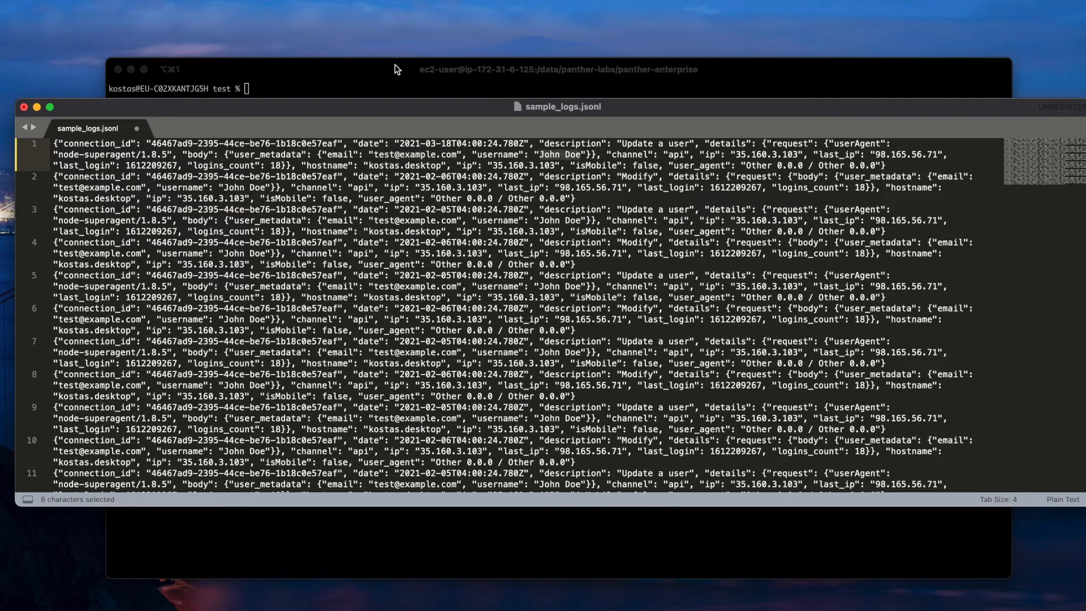
- Switch to the terminal and run ./customlogs-darwin-amd64 infer sample_logs.jsonl > schema.yml
left_click(394, 69)
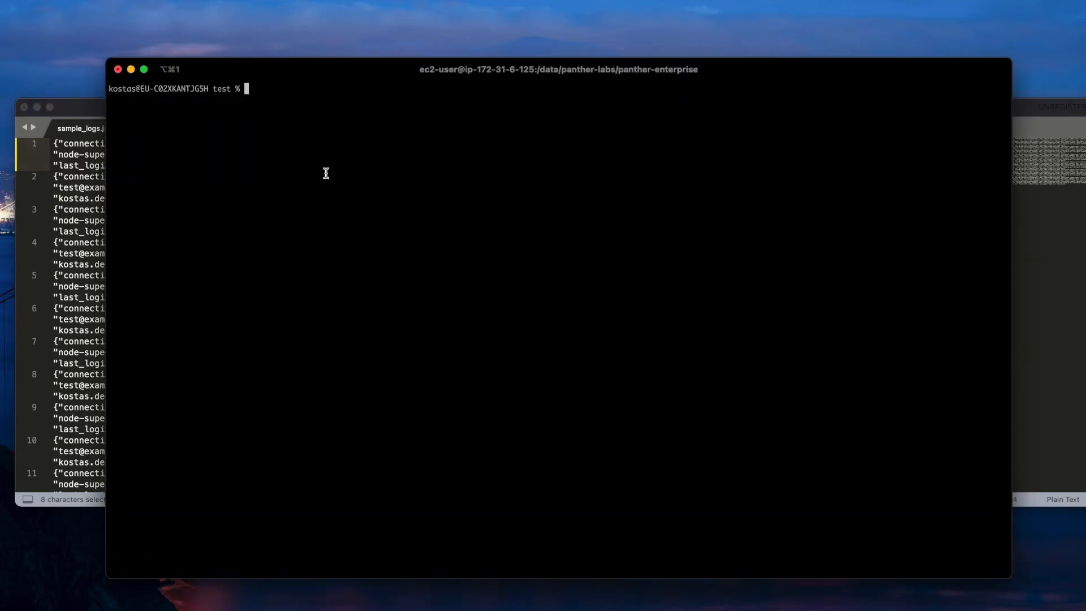
key("ctrl+r")
type("infer")
key("Return")
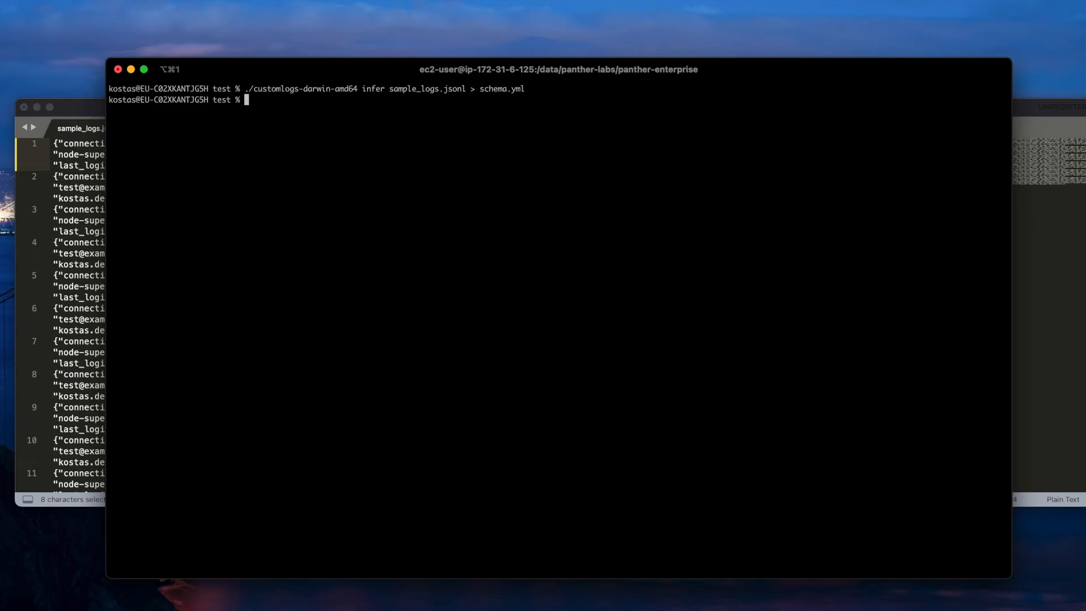
- Open schema.yml from the terminal and copy its entire contents
type("open schema.yml")
key("Return")
left_click(232, 226)
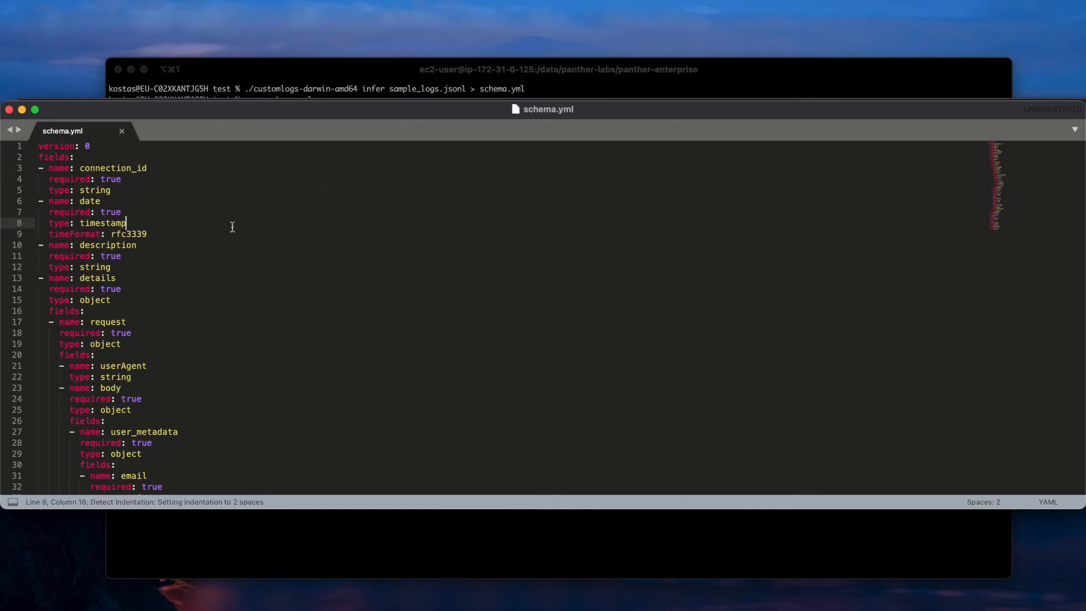
key("super+a")
key("super+c")
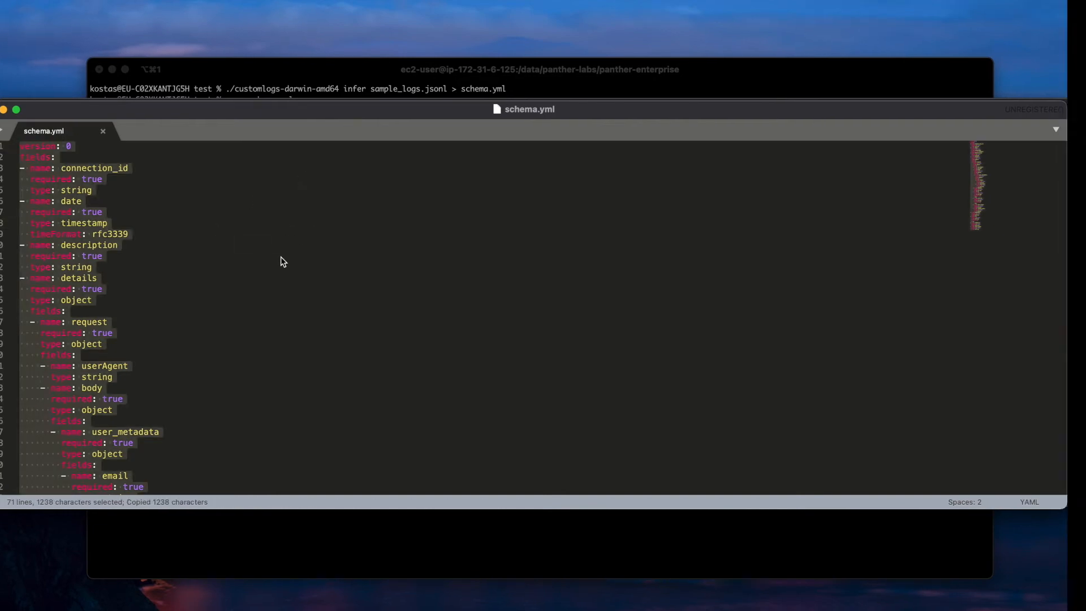
- Switch to Panther in the browser, start a new custom schema and paste the copied YAML as its event schema
key("ctrl+Right")
left_click(948, 104)
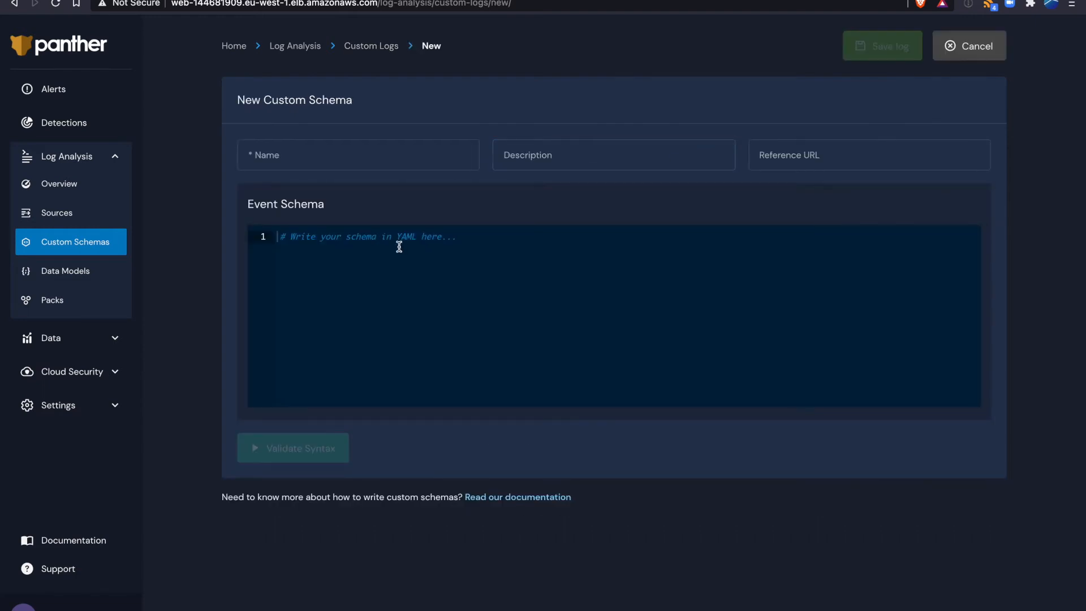
left_click(352, 238)
key("super+v")
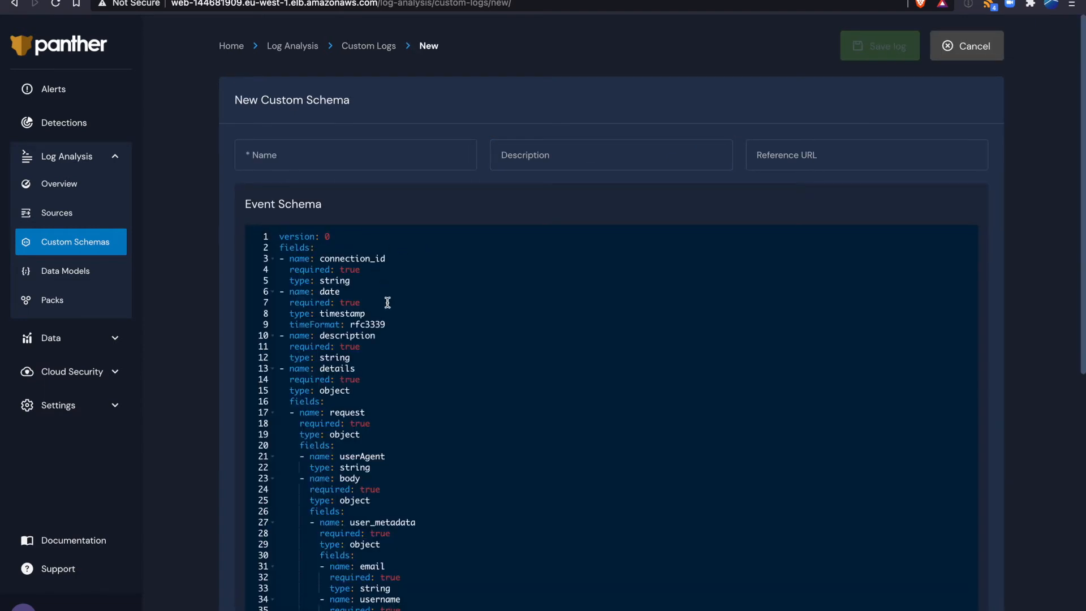
scroll(388, 303, "down", 3)
scroll(387, 303, "up", 1)
scroll(388, 302, "up", 1)
- Name the schema Custom.MySecurityLogs and describe it as "My security logs"
left_click(281, 102)
type("Cu")
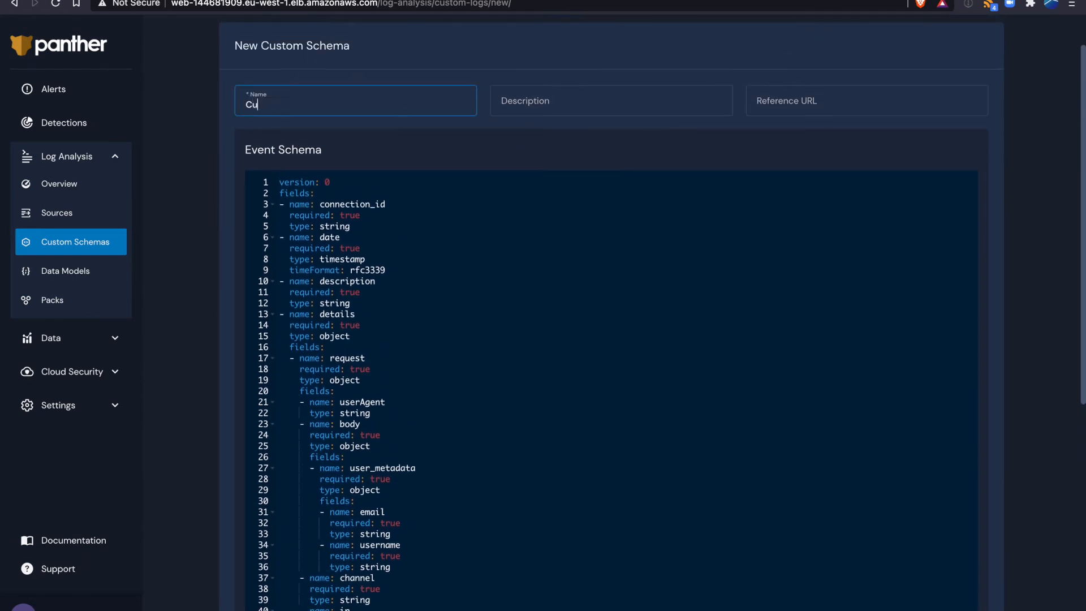
type("stom.MySecurityLogs")
key("Tab")
type("My d")
type("ecu")
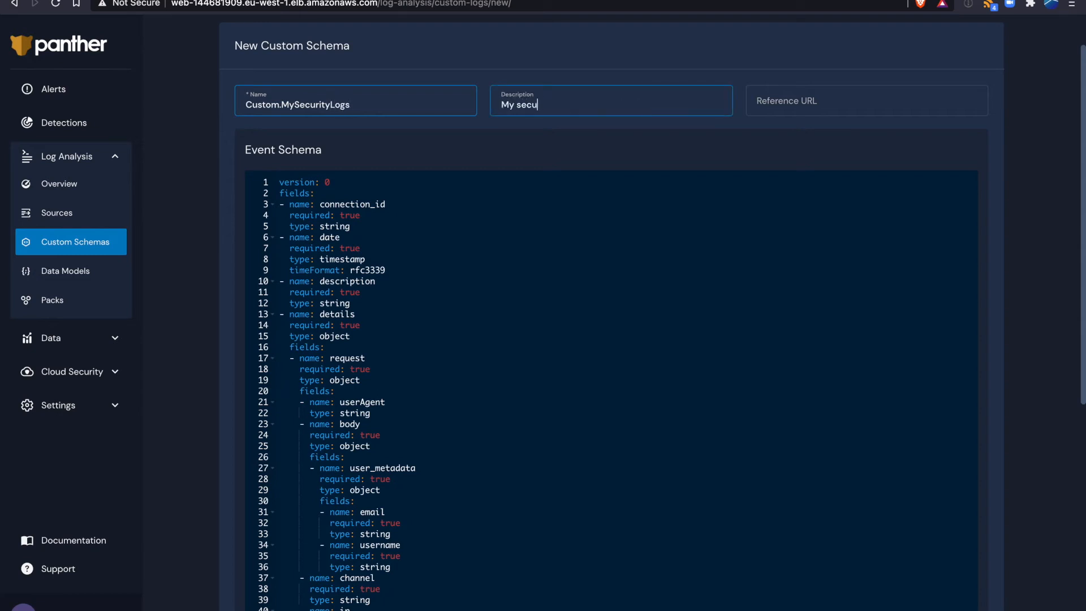
type("rity logs")
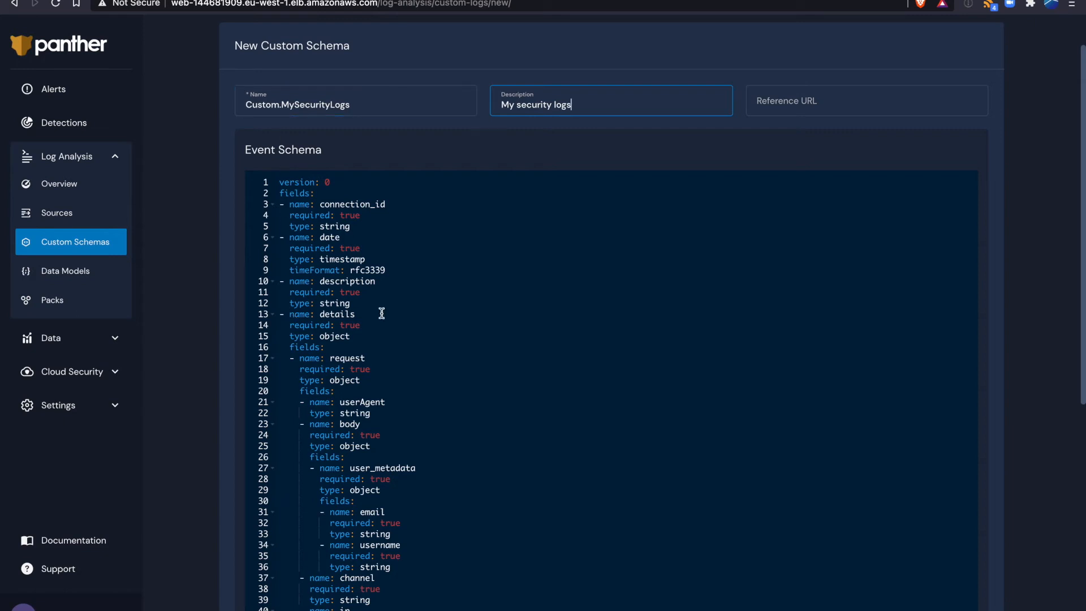
- Examine the name, required and type attributes of the connection_id field and the timestamp settings of the date field
left_click(337, 202)
left_click_drag(395, 205, 284, 206)
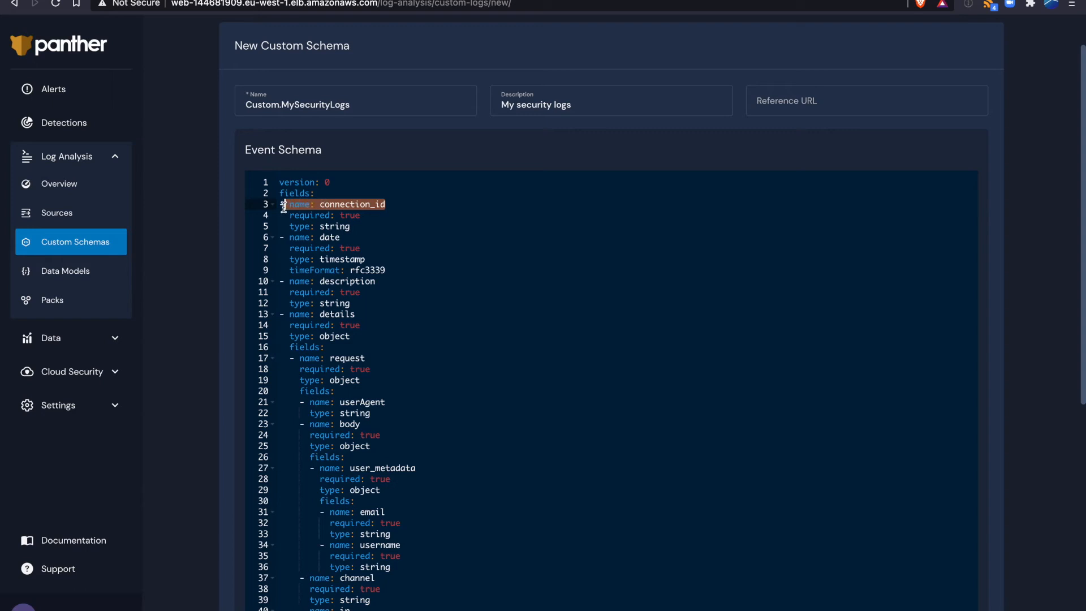
left_click(351, 203)
double_click(336, 203)
left_click_drag(349, 229, 320, 228)
left_click_drag(382, 214, 287, 214)
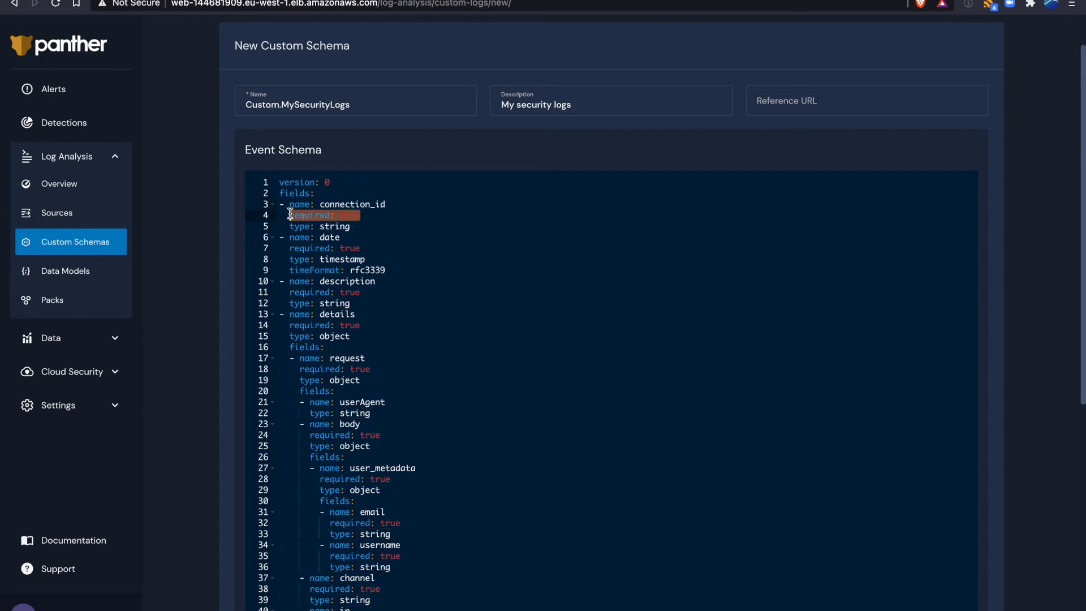
left_click(335, 217)
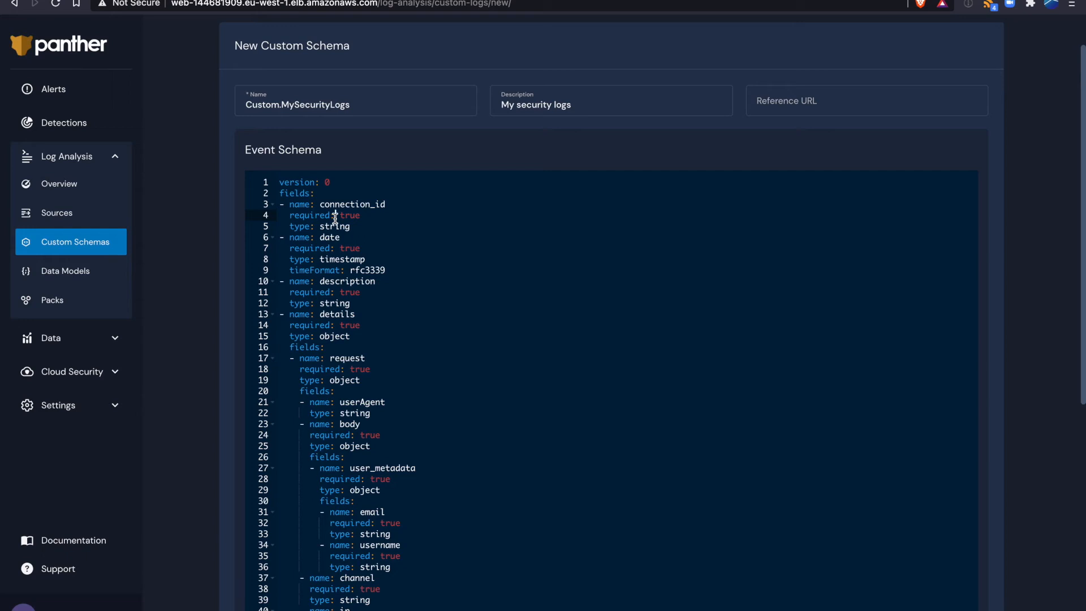
left_click_drag(365, 216, 294, 215)
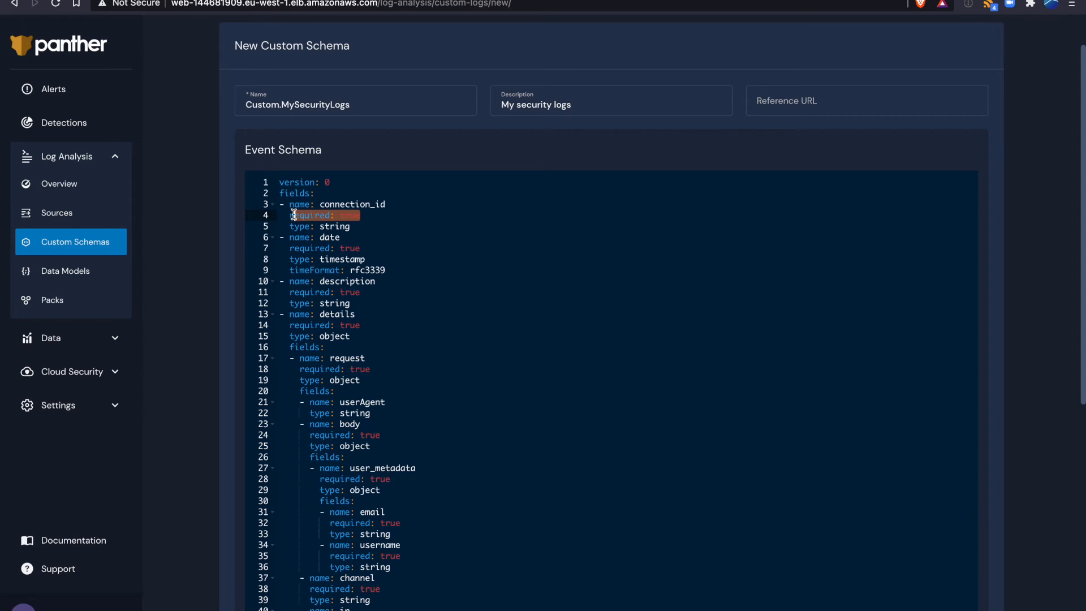
left_click(345, 204)
left_click_drag(365, 215, 292, 217)
double_click(336, 240)
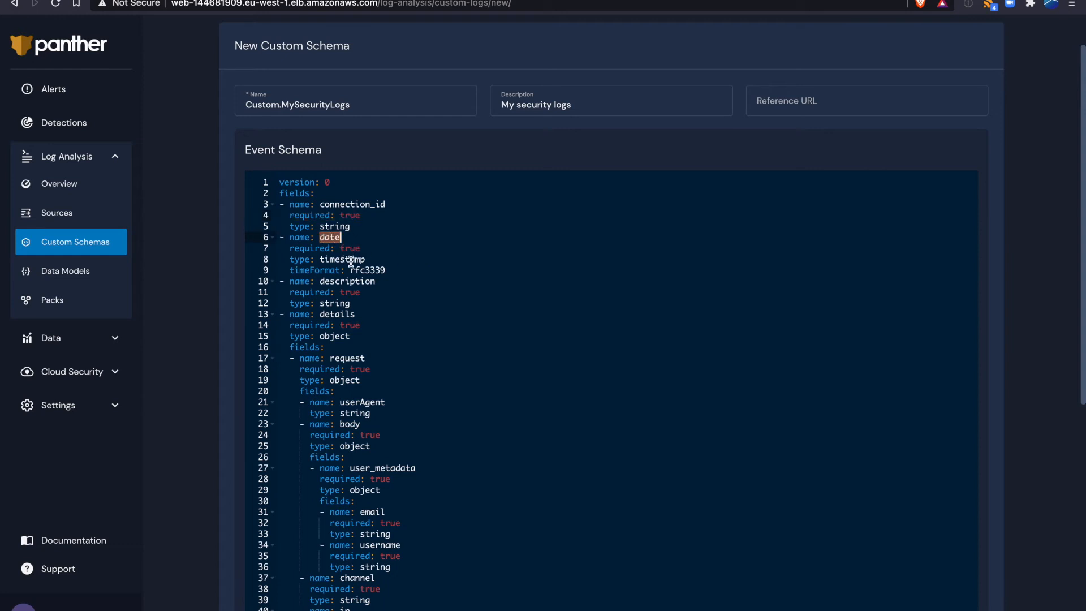
left_click(395, 274)
- Change the last_login field's type to timestamp in the event schema
scroll(407, 279, "down", 6)
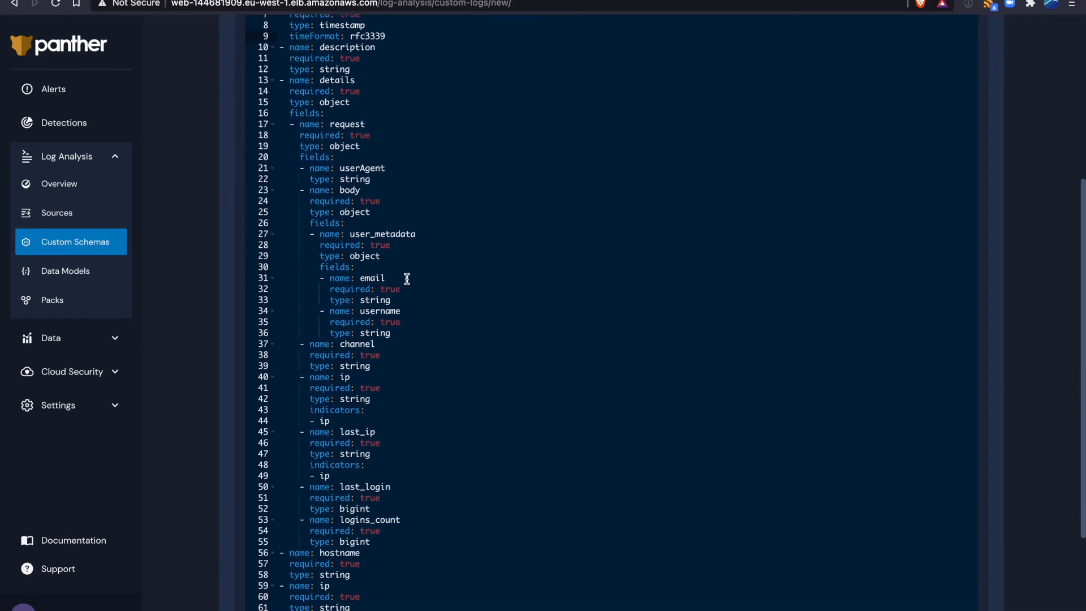
scroll(406, 279, "down", 2)
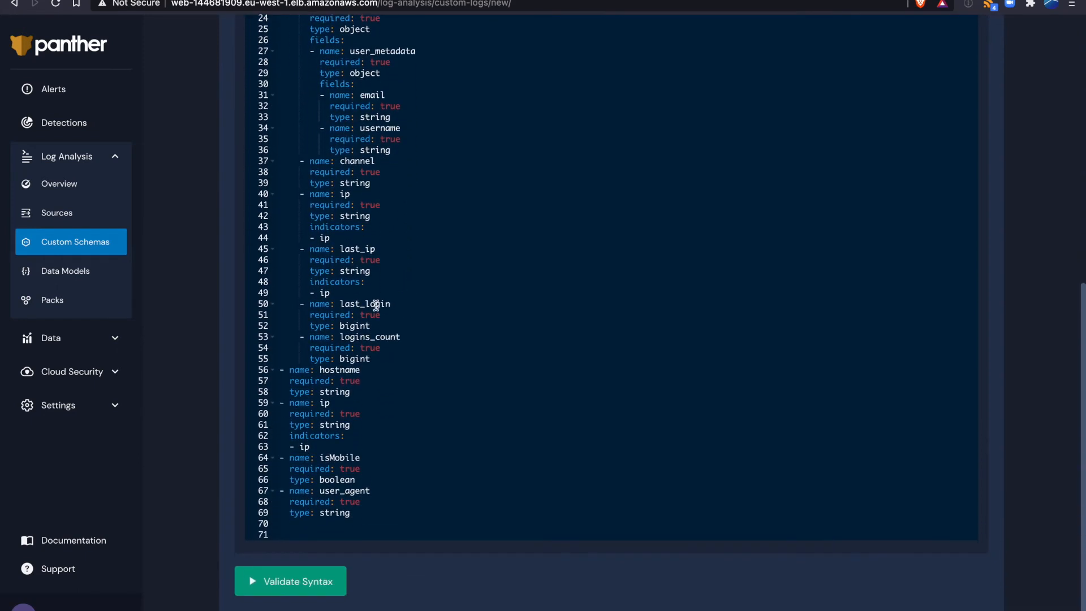
double_click(356, 325)
type("tt")
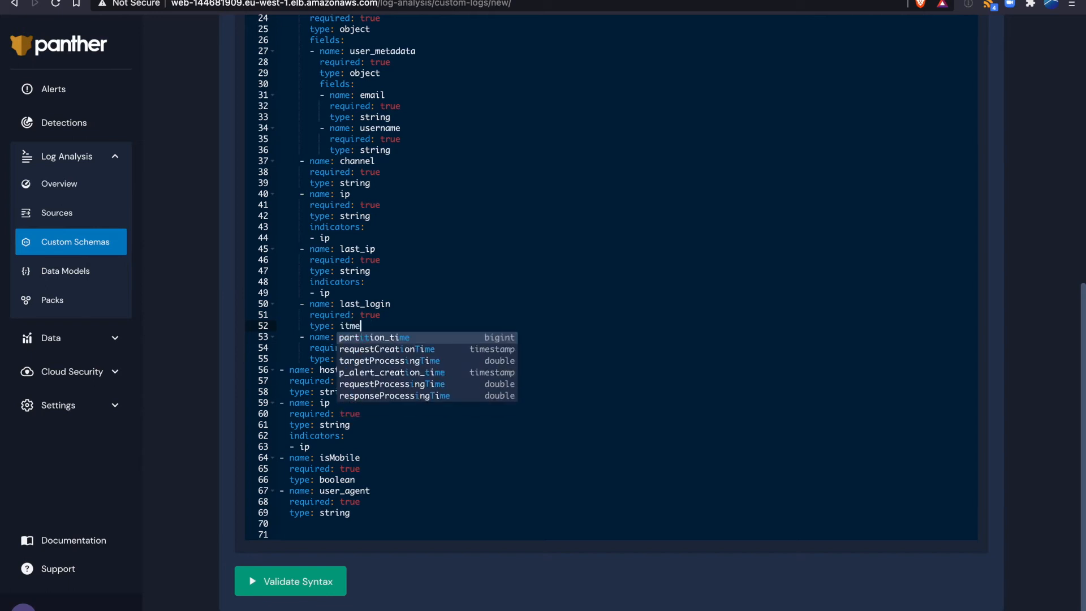
type("i")
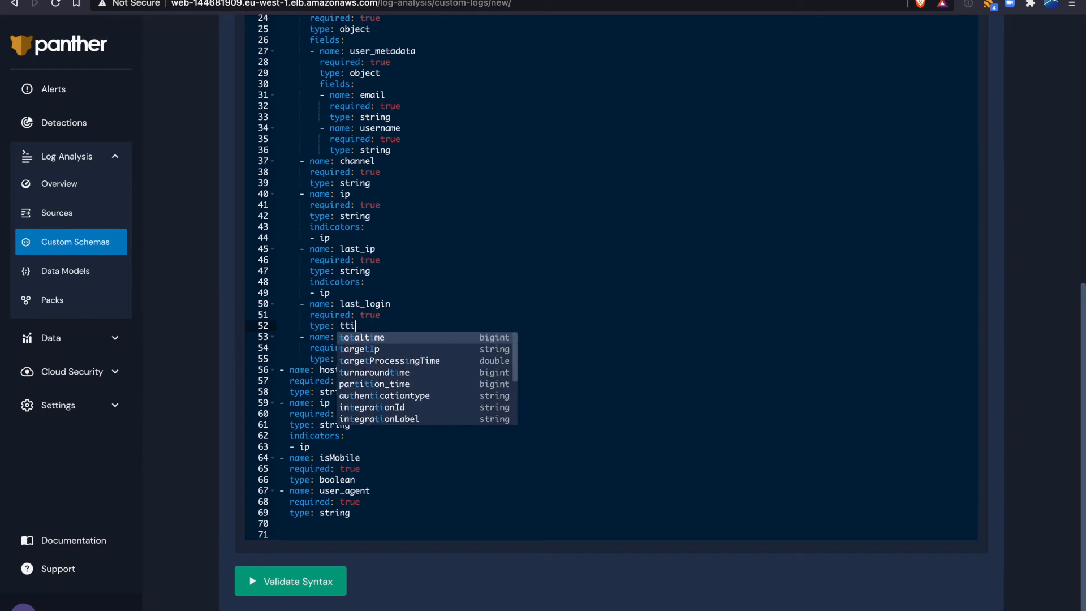
key("BackSpace")
key("BackSpace")
type("imestamp")
key("Return")
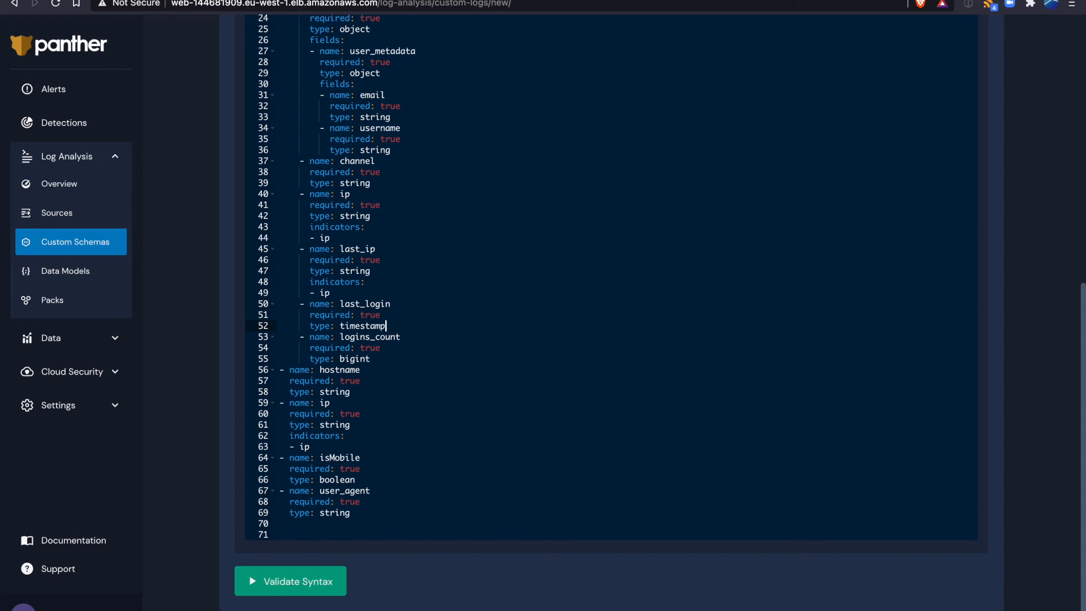
- Add timeFormat: unix beneath the last_login field's type
key("Return")
type("ti")
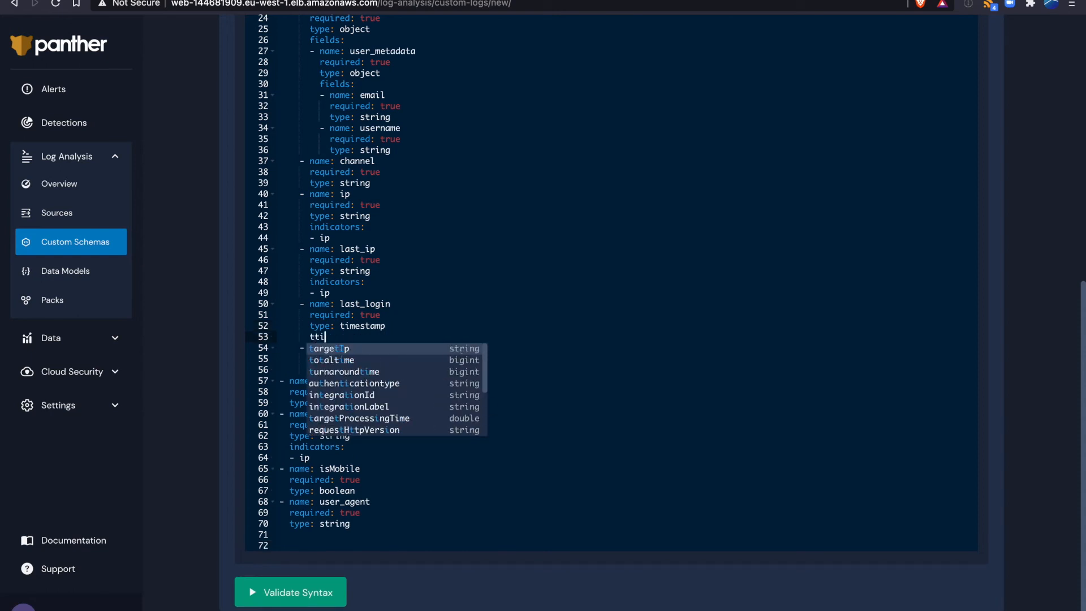
type("meF")
key("Return")
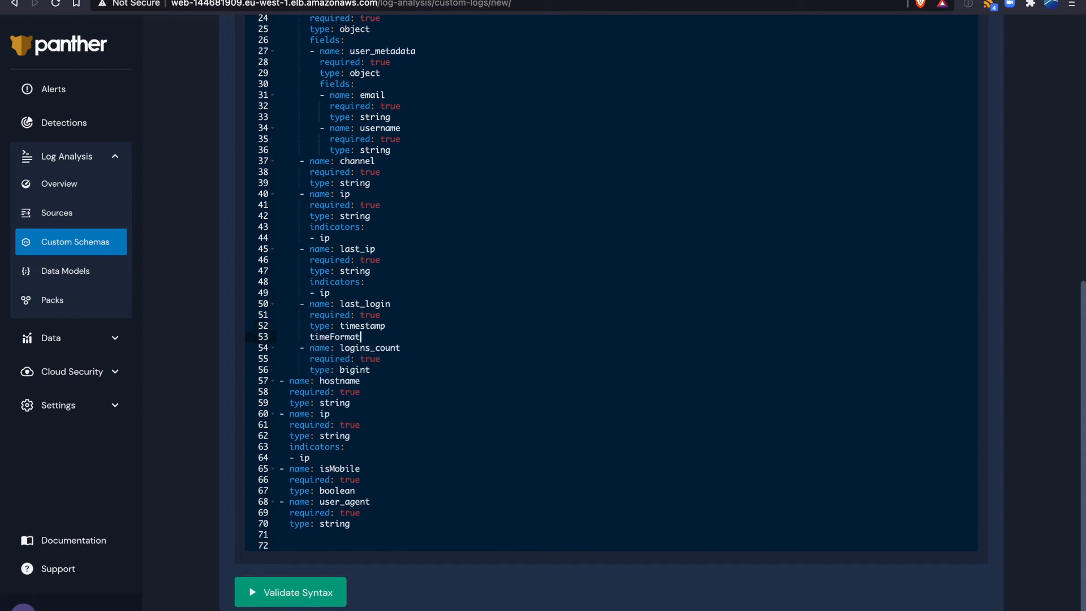
type(": unix")
left_click(386, 295)
- Review the ip field's indicators and add an indicators list with the entry email to the email field under user_metadata
scroll(386, 294, "up", 1)
scroll(385, 295, "up", 2)
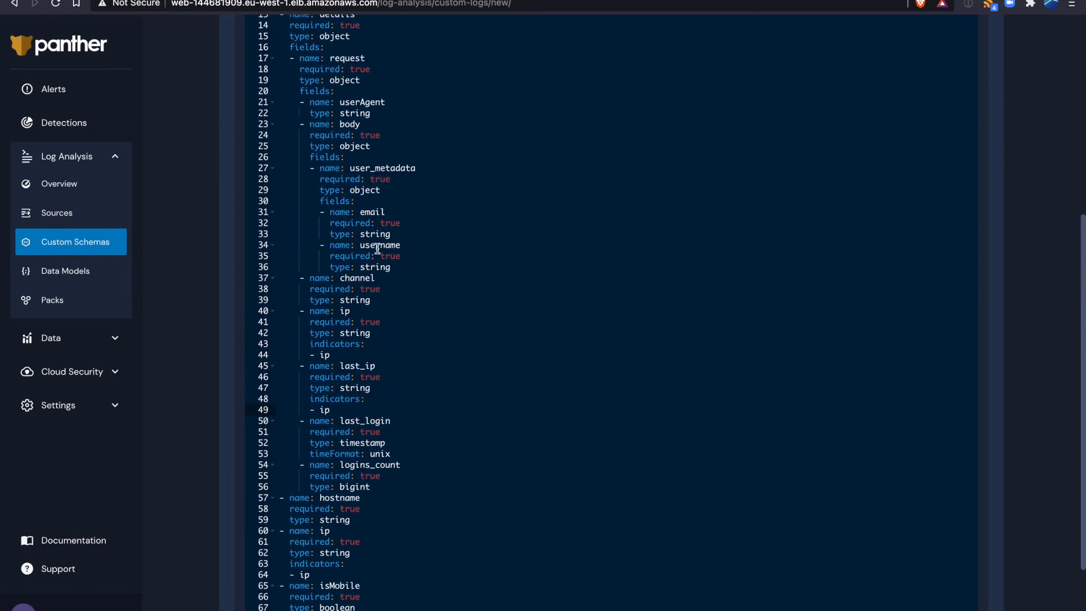
left_click_drag(338, 356, 264, 346)
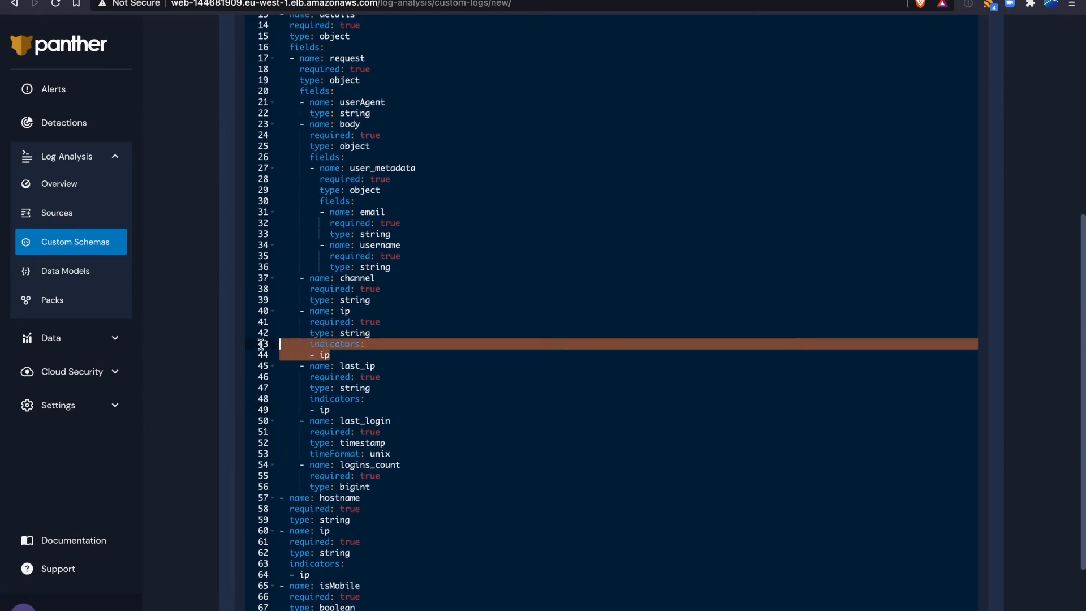
left_click_drag(340, 355, 312, 356)
double_click(342, 312)
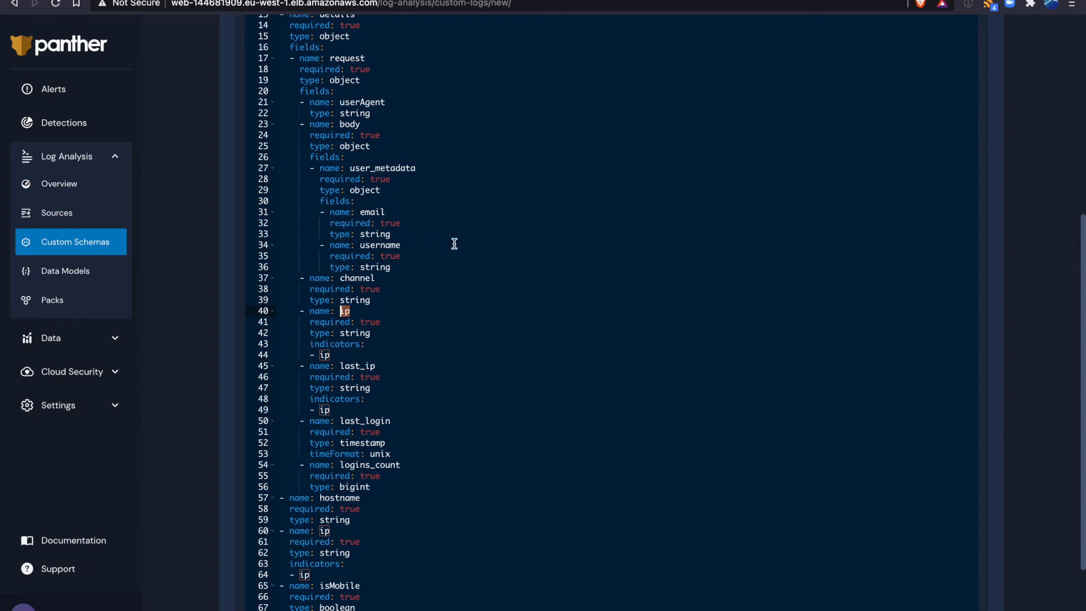
double_click(372, 213)
left_click(402, 234)
key("Return")
type("inidi")
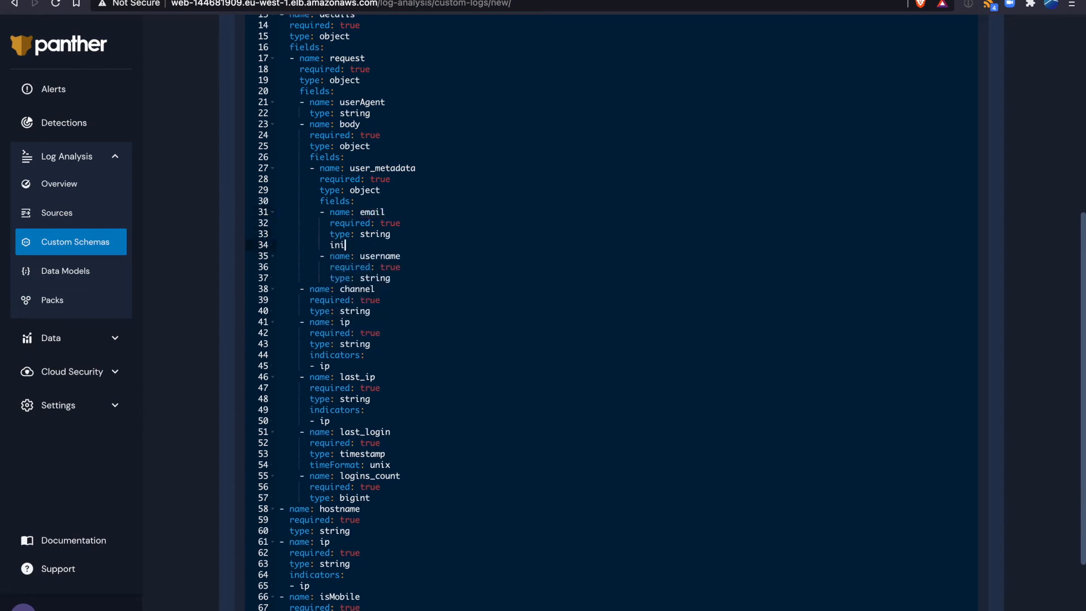
key("Return")
type(":")
key("Return")
type("- ")
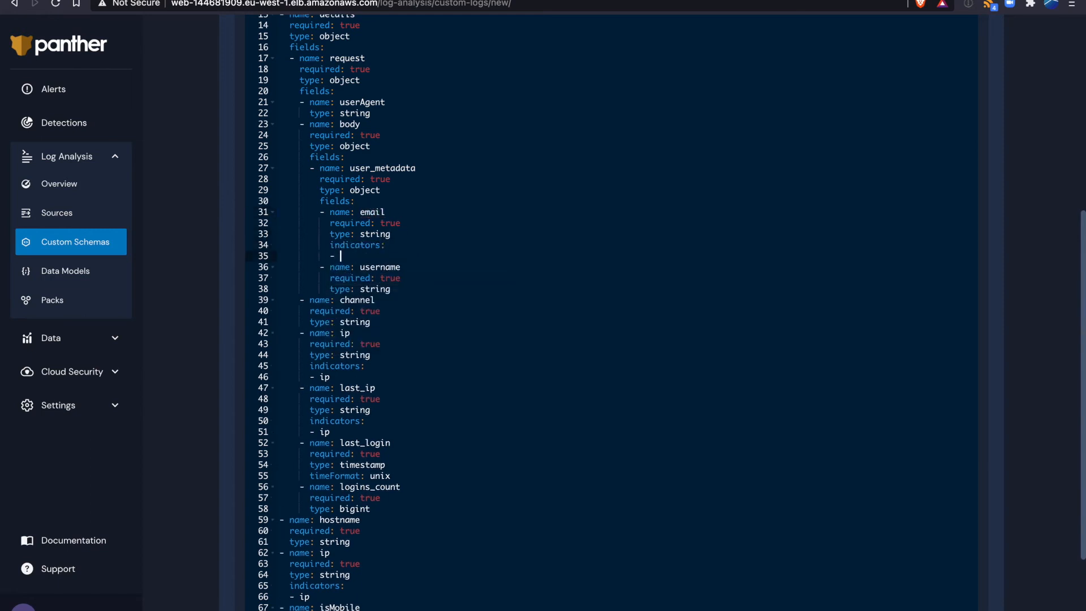
type("email")
- Add an indicators list with the entry username to the username field under user_metadata
key("Return")
type("indi")
key("Return")
type(":")
key("Return")
type("- iser")
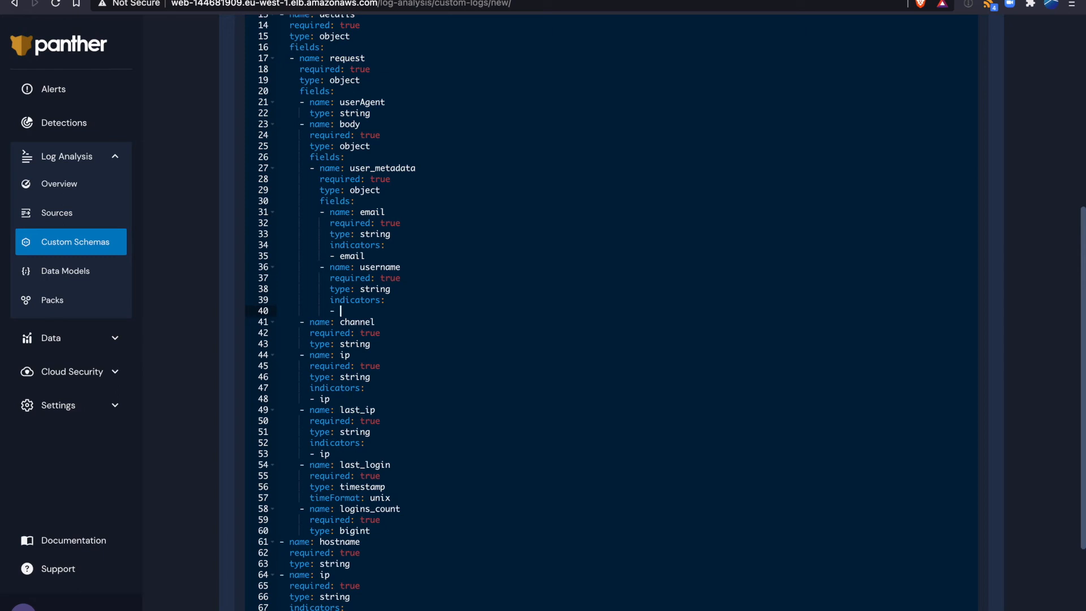
key("BackSpace")
key("BackSpace")
key("BackSpace")
key("BackSpace")
type("username")
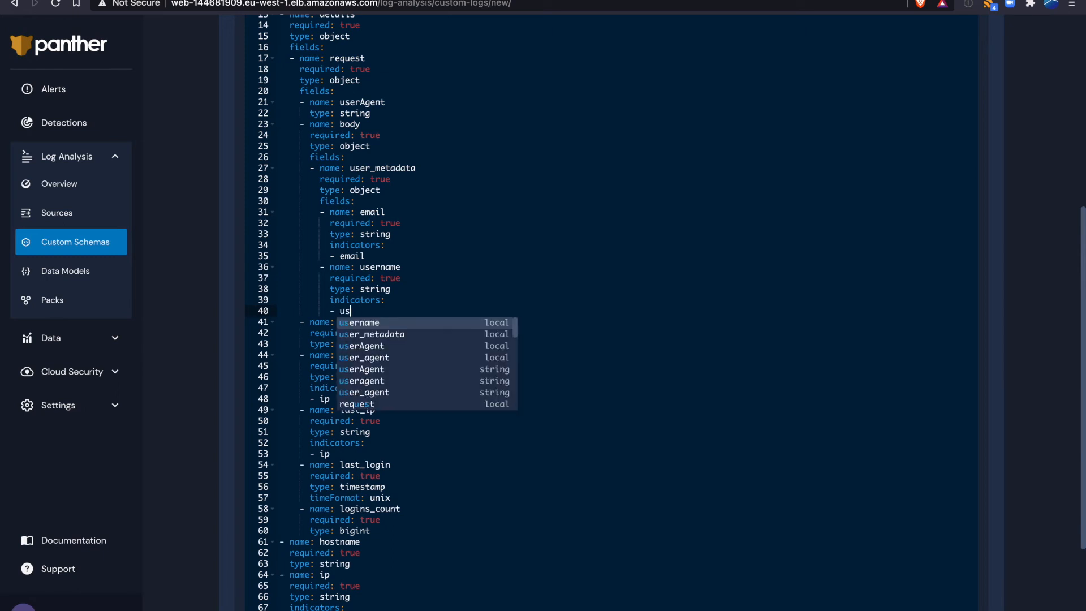
key("Return")
- Add isEventTime: true beneath the date field's timeFormat in the event schema
scroll(433, 276, "down", 2)
scroll(434, 278, "up", 5)
scroll(434, 279, "up", 2)
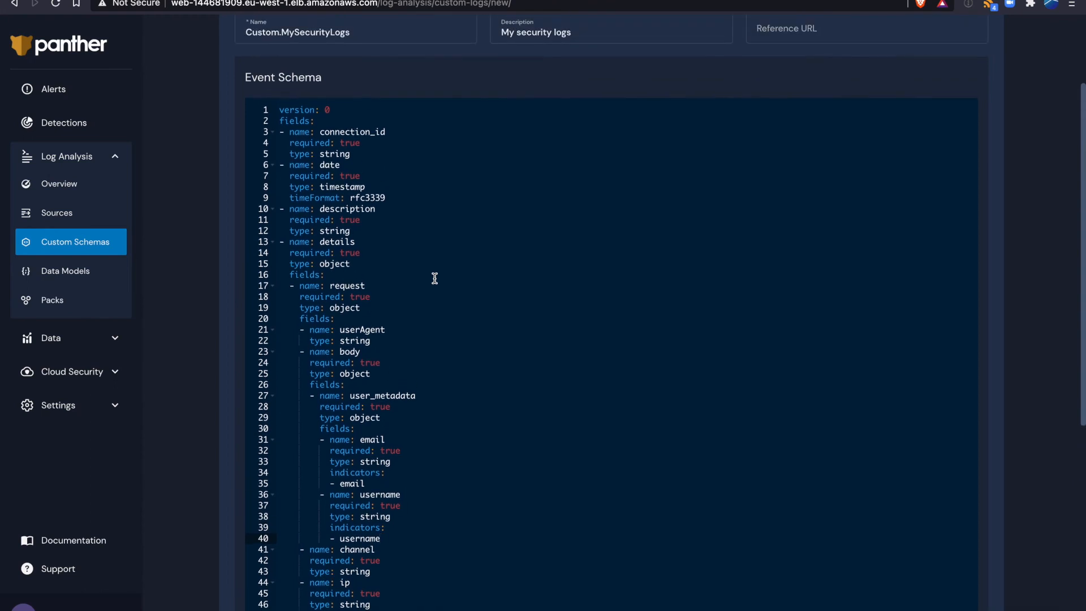
left_click(396, 197)
key("Return")
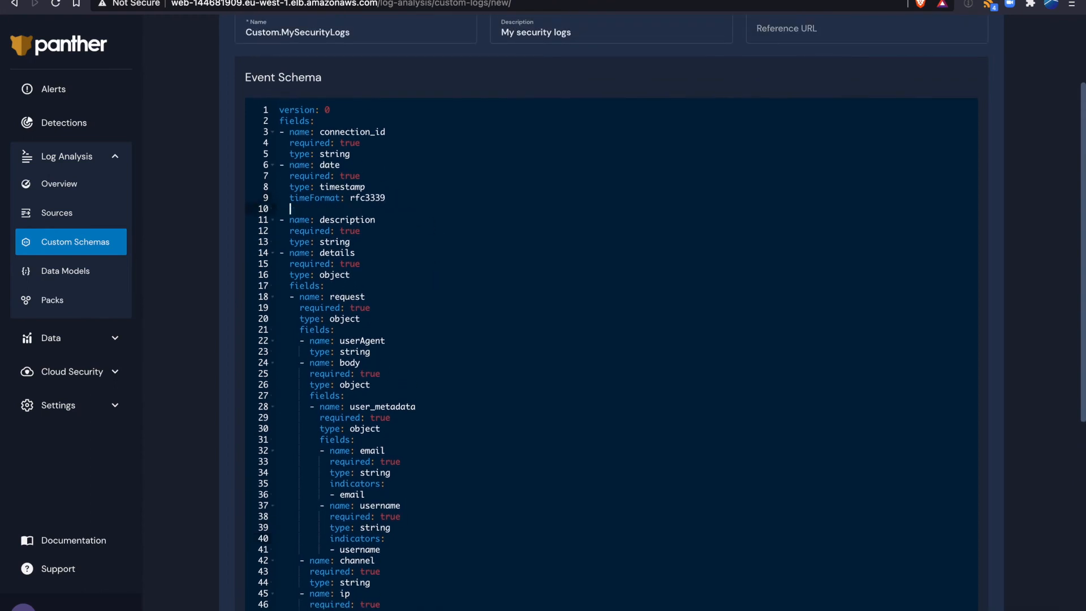
type("i")
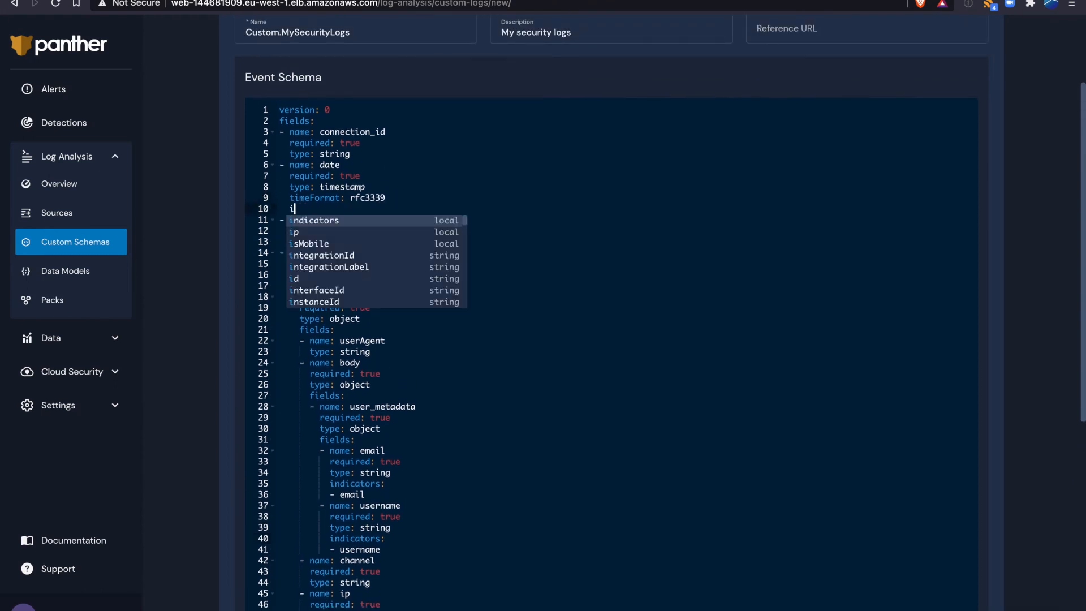
type("sEventTime")
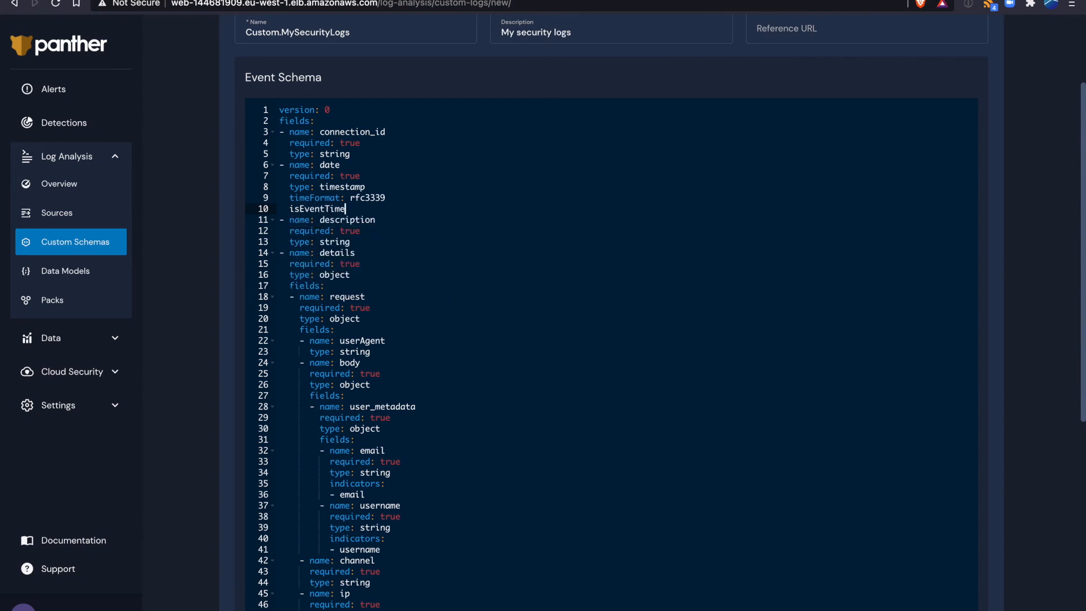
type(": true")
left_click(379, 210)
double_click(330, 165)
double_click(365, 208)
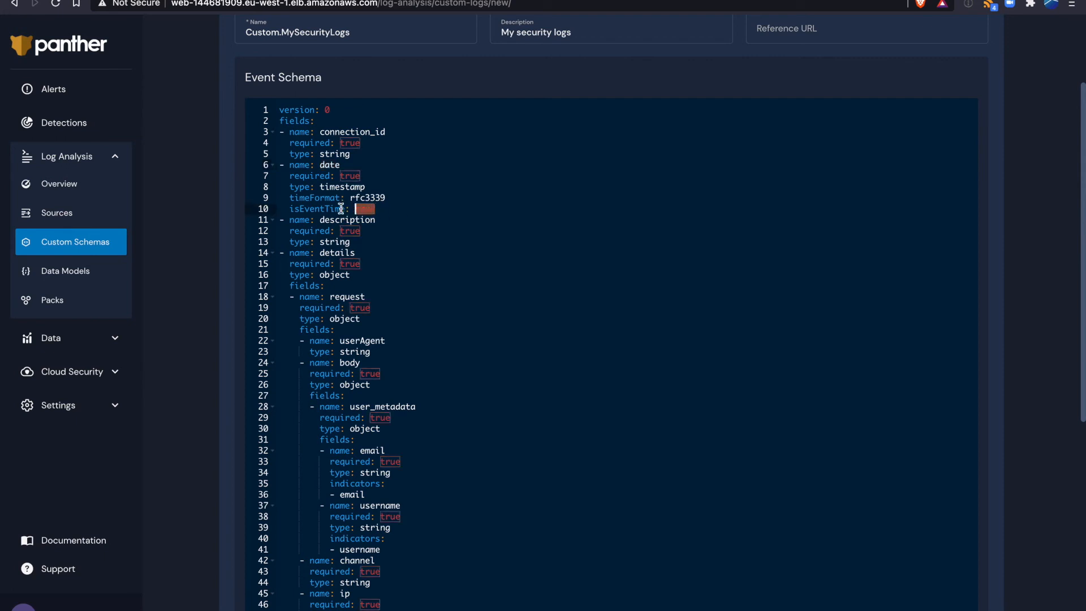
left_click_drag(341, 209, 289, 208)
left_click(373, 216)
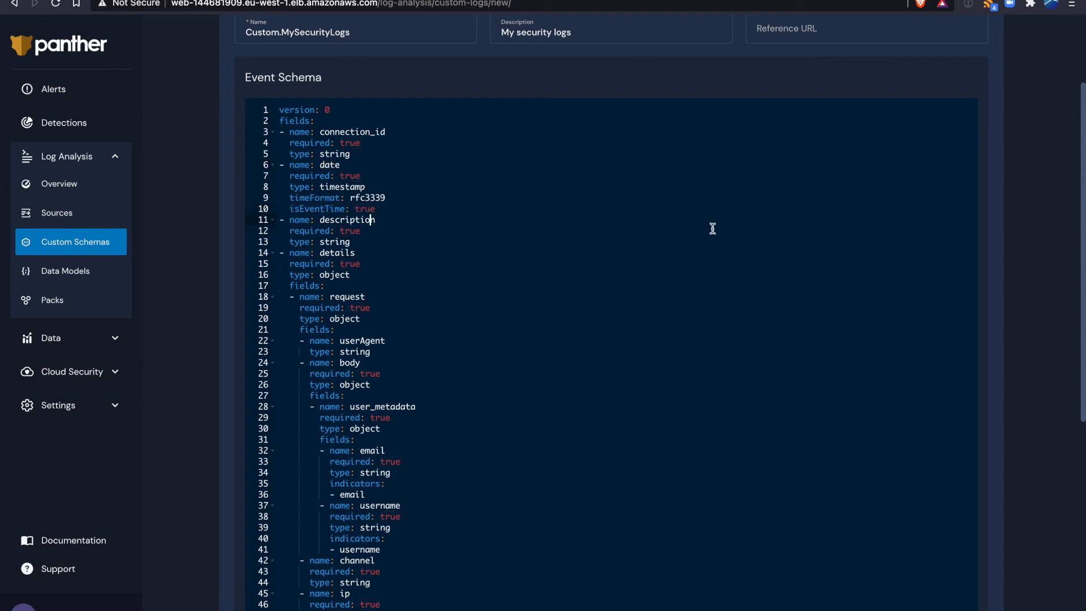
- Save the custom schema and start adding a new Amazon S3 log source
scroll(714, 226, "up", 3)
left_click(863, 52)
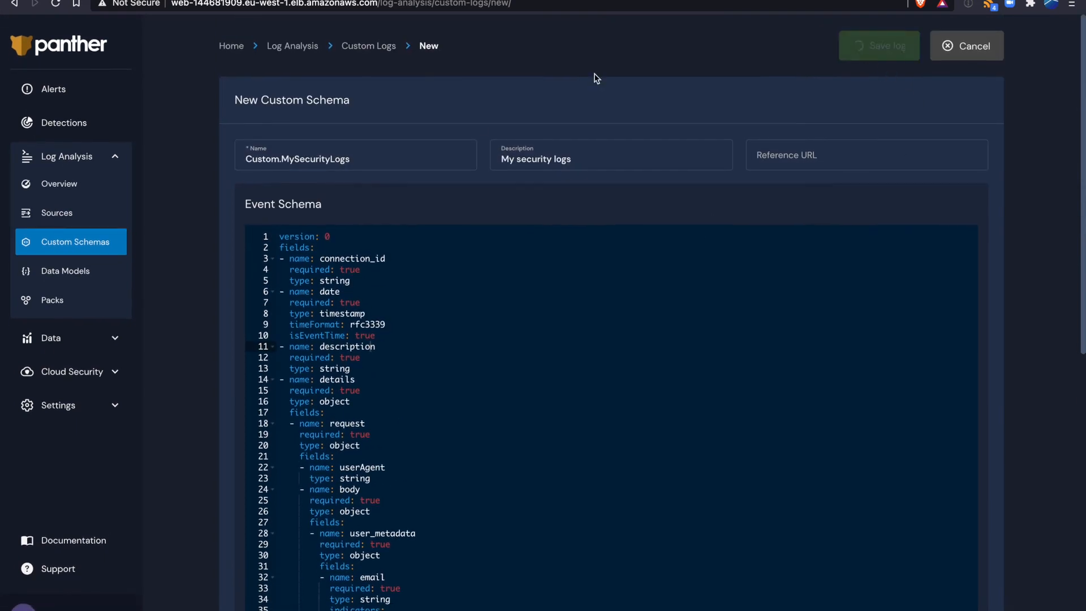
left_click(74, 219)
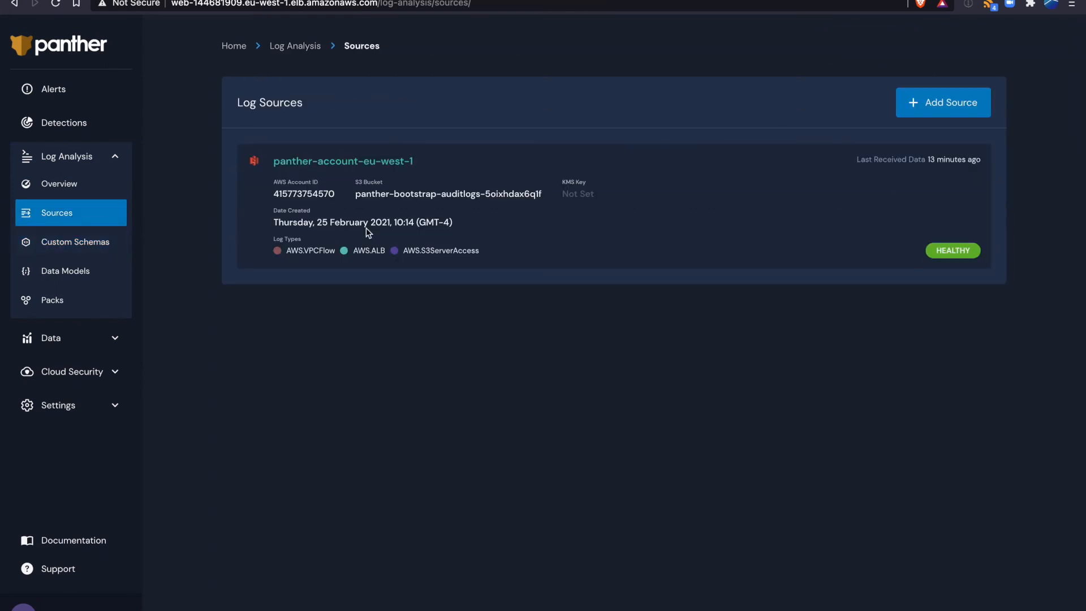
left_click(953, 108)
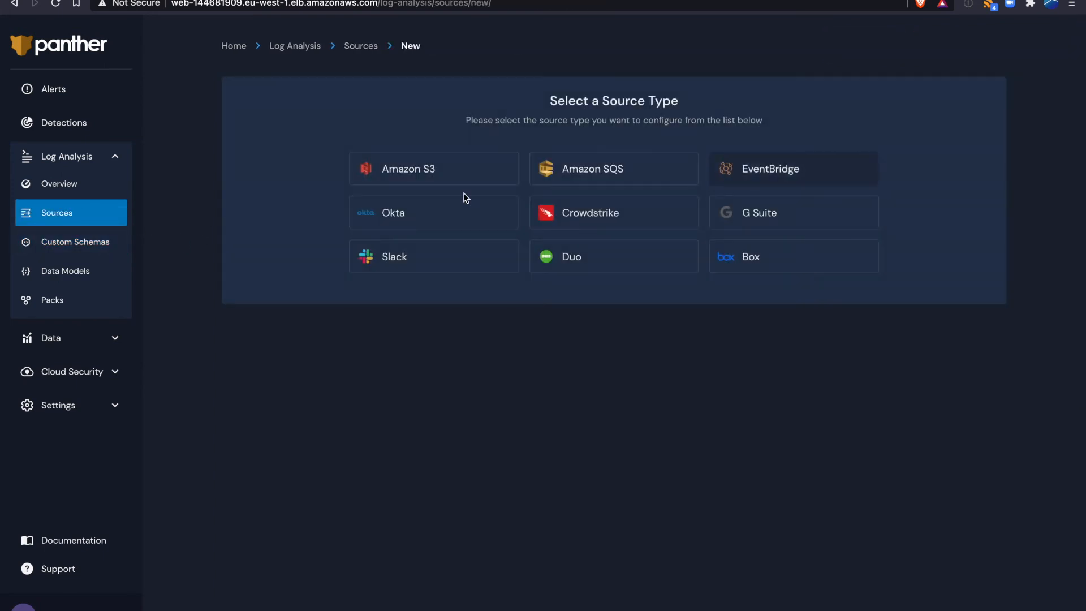
left_click(422, 177)
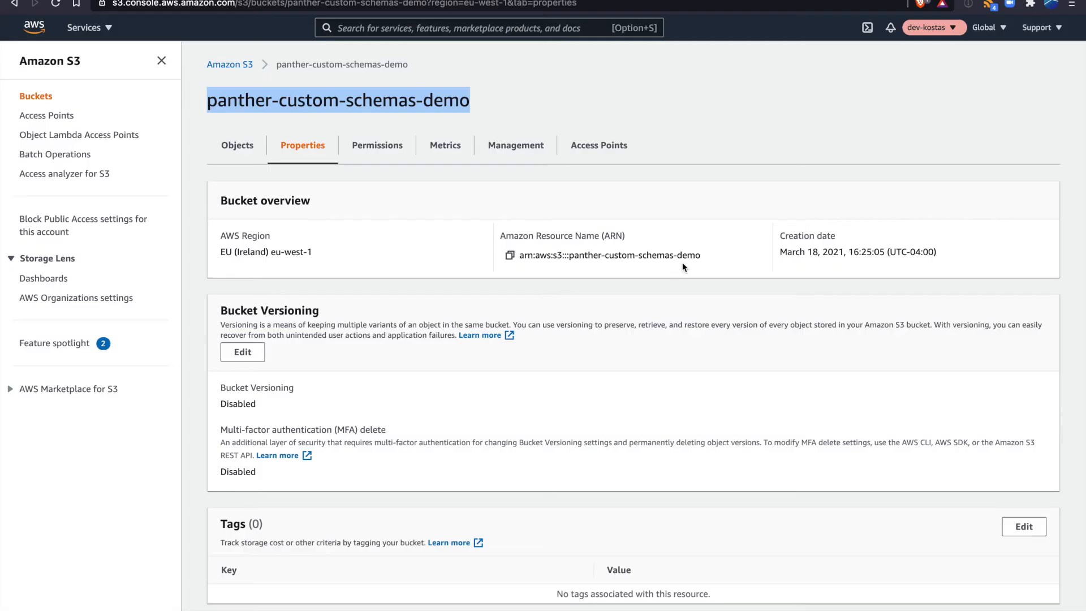
- Copy the account ID from the AWS console and enter it as the new source's AWS account ID in Panther
left_click(938, 30)
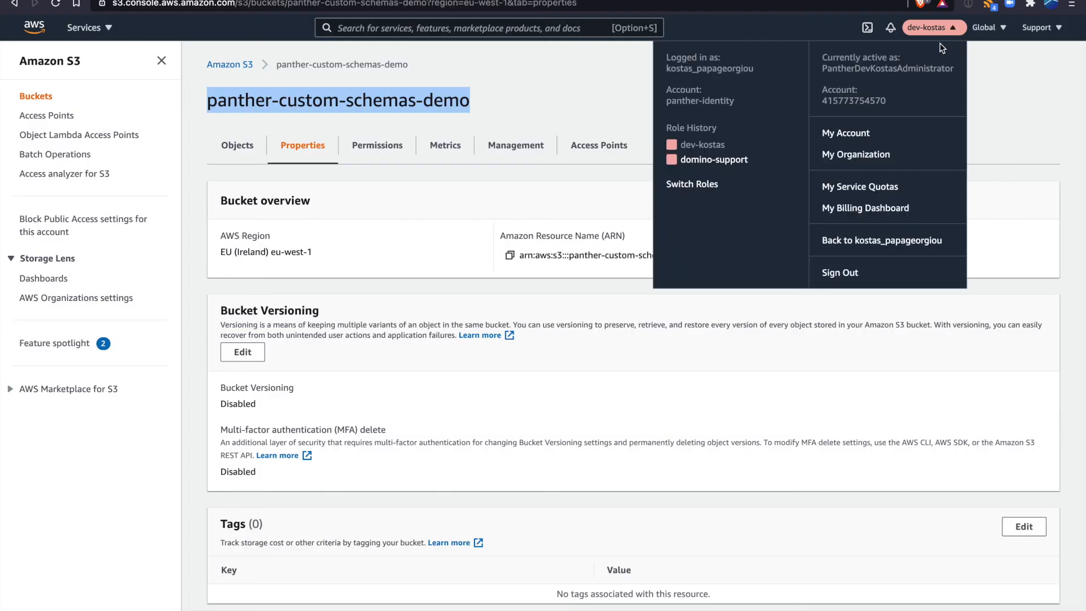
double_click(862, 99)
key("ctrl+c")
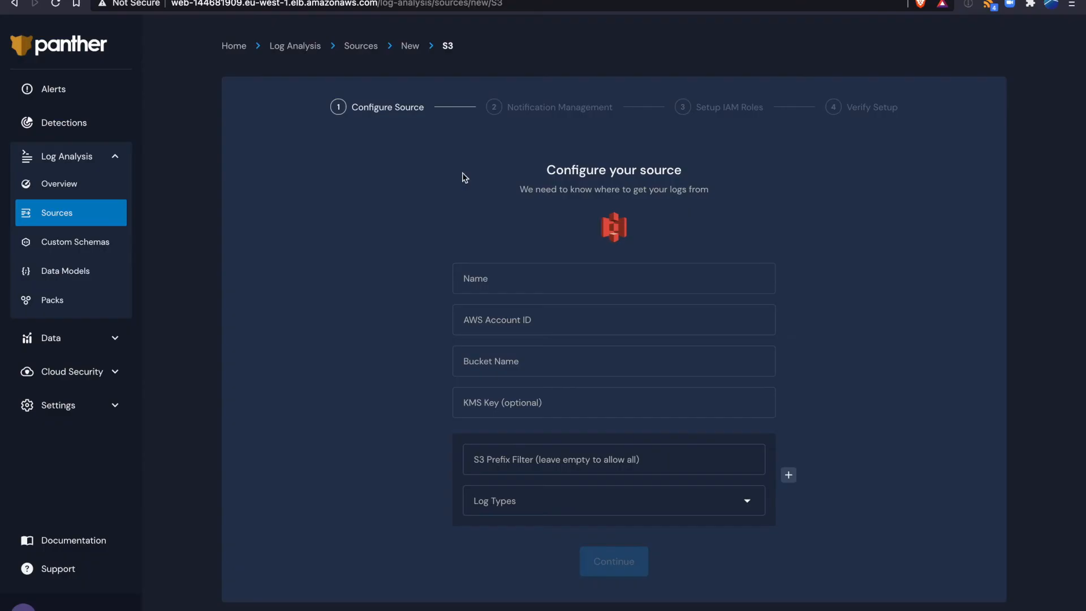
left_click(526, 324)
key("ctrl+v")
- Name the new S3 source My Security logs
left_click(496, 283)
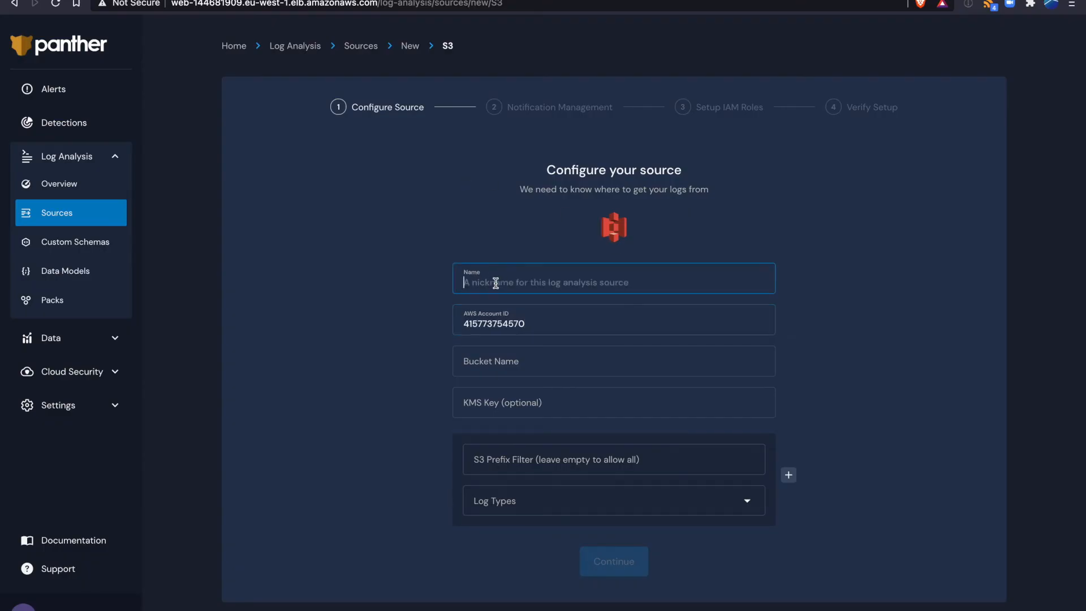
type("My Security logs")
key("Tab")
key("Tab")
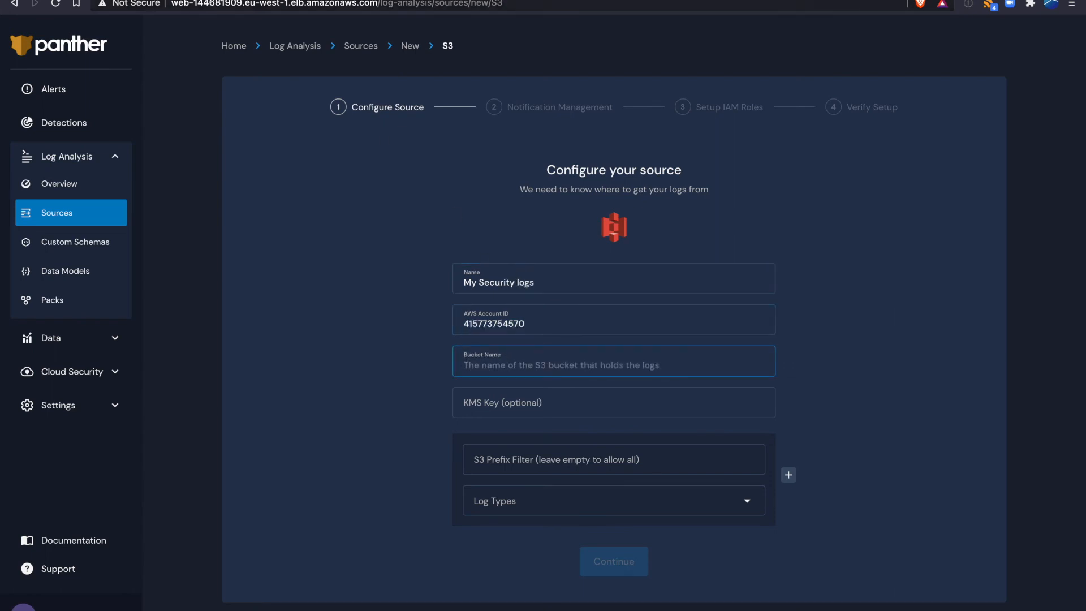
- Copy the bucket name panther-custom-schemas-demo from the S3 console into the source's bucket name in Panther
left_click(323, 0)
triple_click(360, 105)
key("super+c")
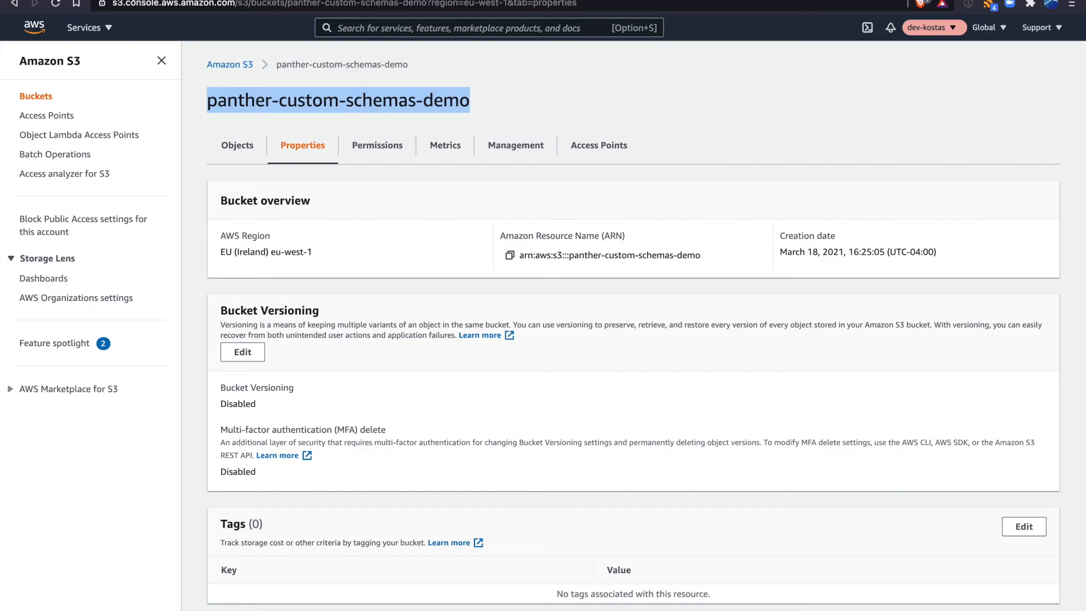
left_click(133, 0)
left_click(491, 367)
key("super+v")
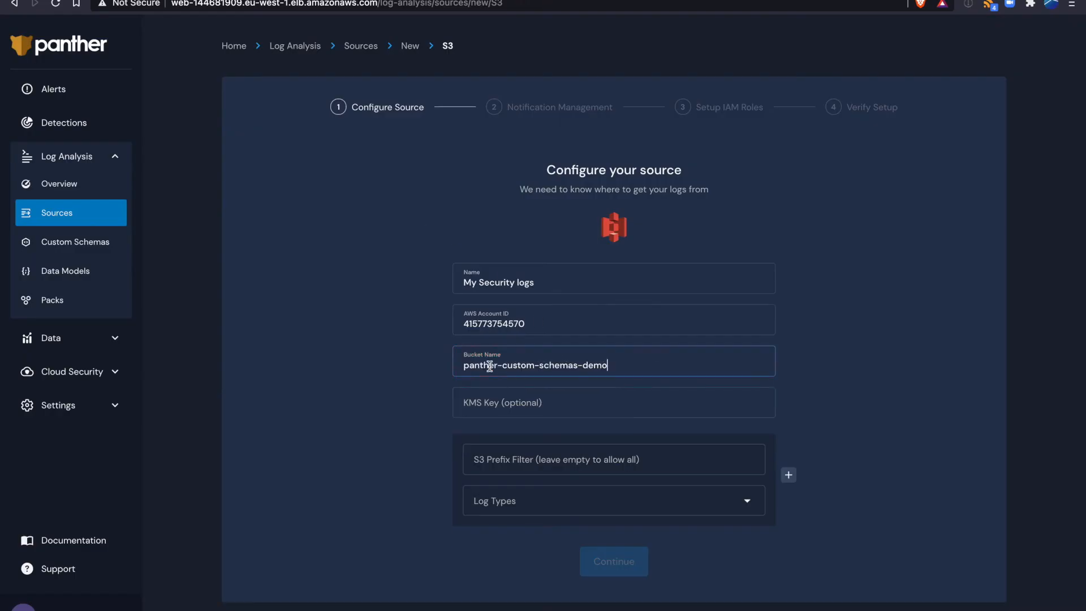
- Assign the log type Custom.MySecurityLogs to the source and continue to notification management
left_click(555, 510)
type("custom.")
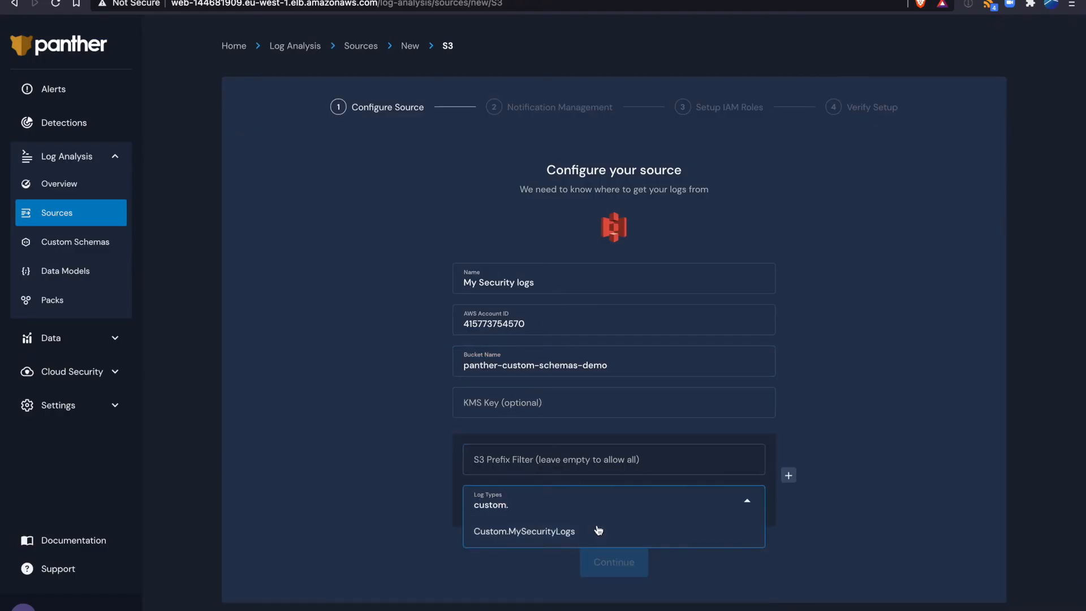
left_click(599, 530)
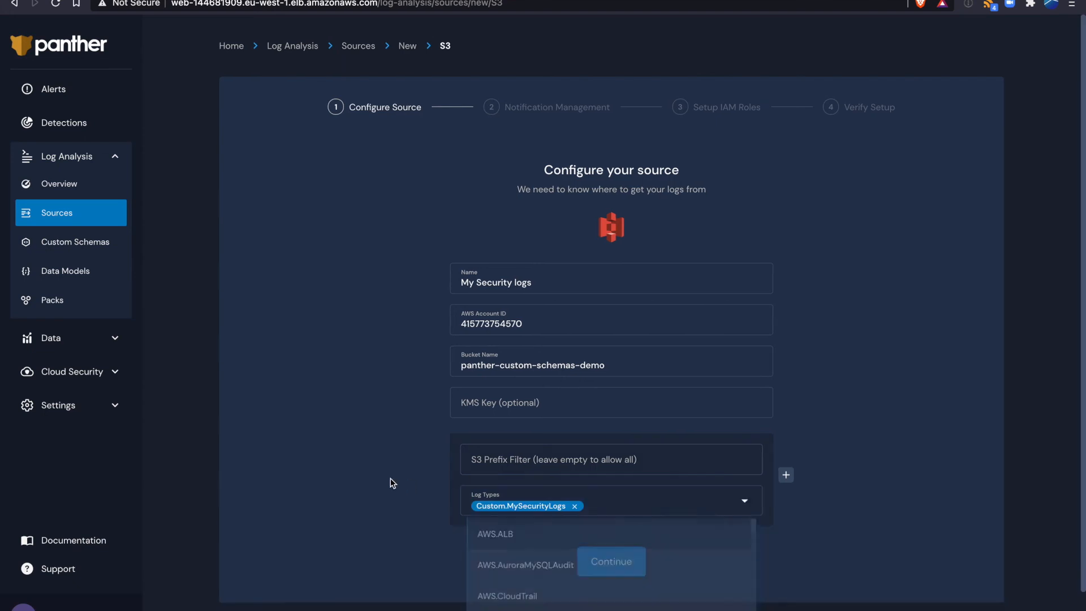
left_click(390, 477)
left_click(613, 563)
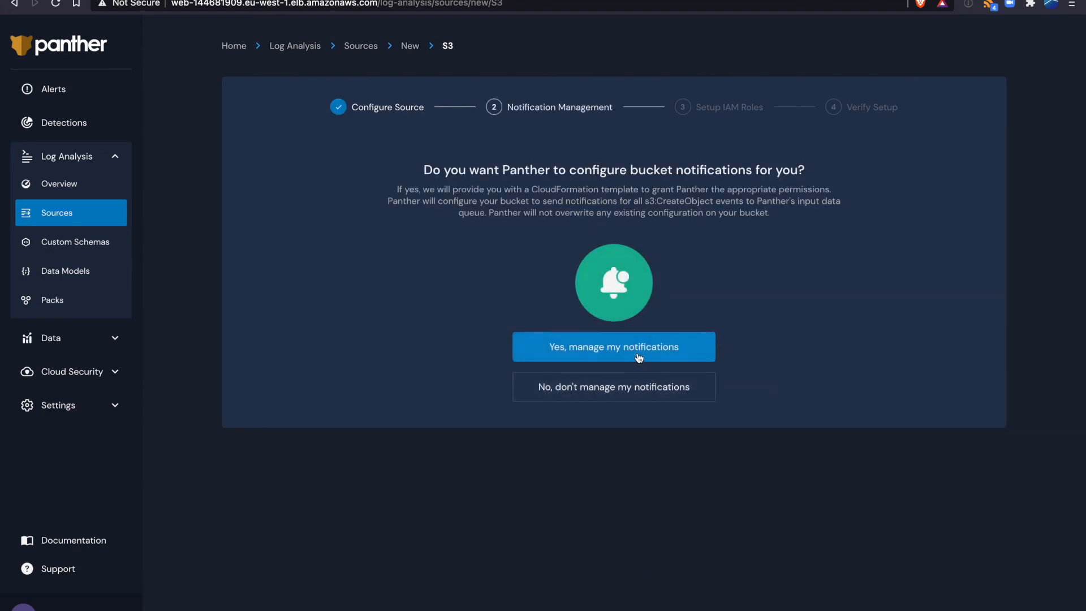
- Let Panther manage the bucket notifications and create its IAM roles stack in the CloudFormation console, acknowledging the custom-named IAM resources
left_click(617, 347)
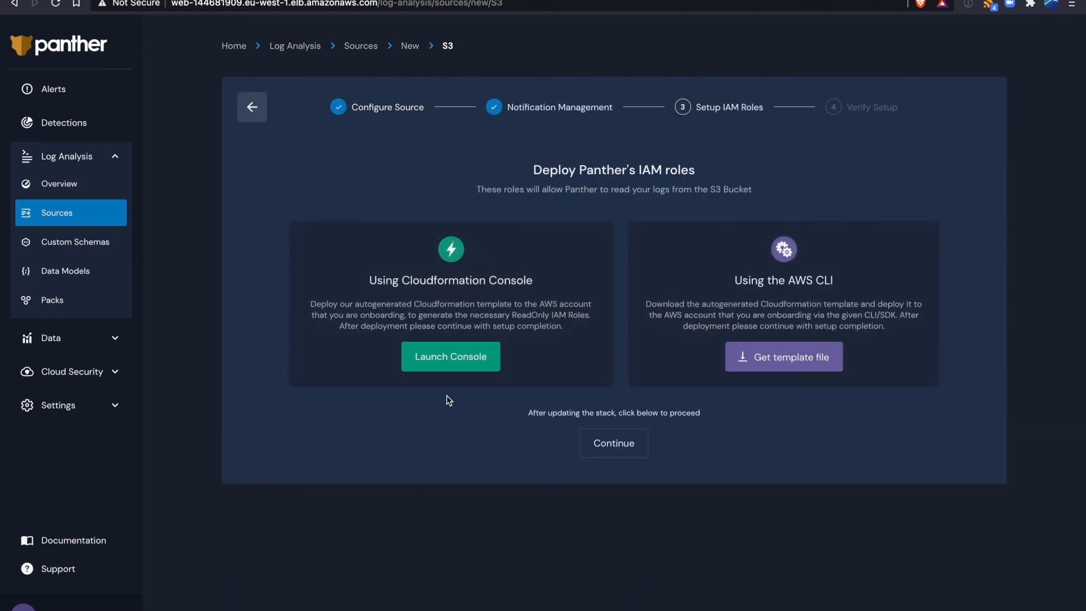
left_click(454, 362)
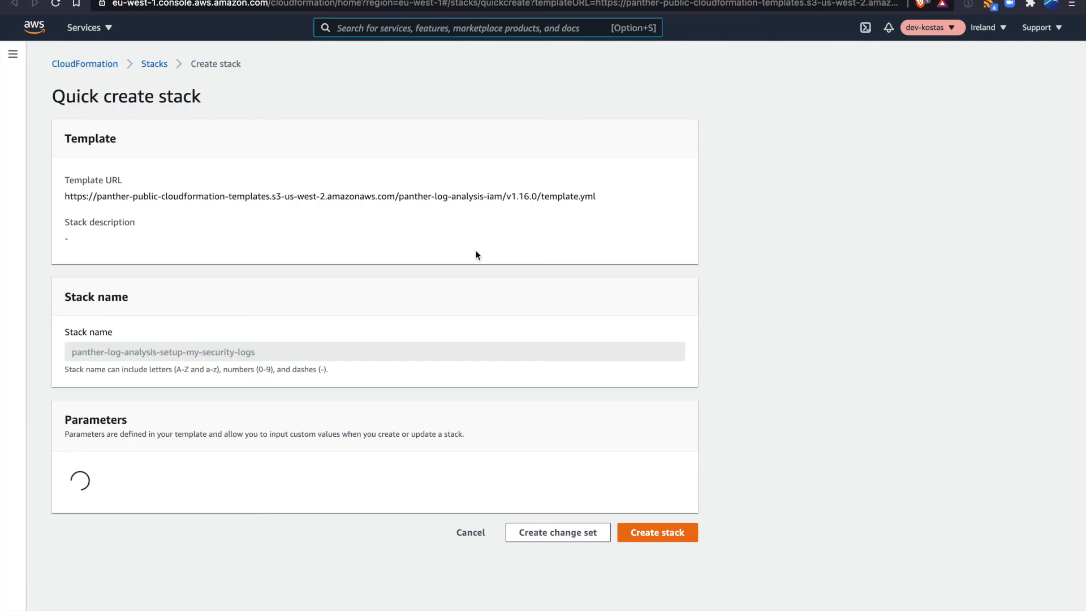
scroll(340, 351, "down", 6)
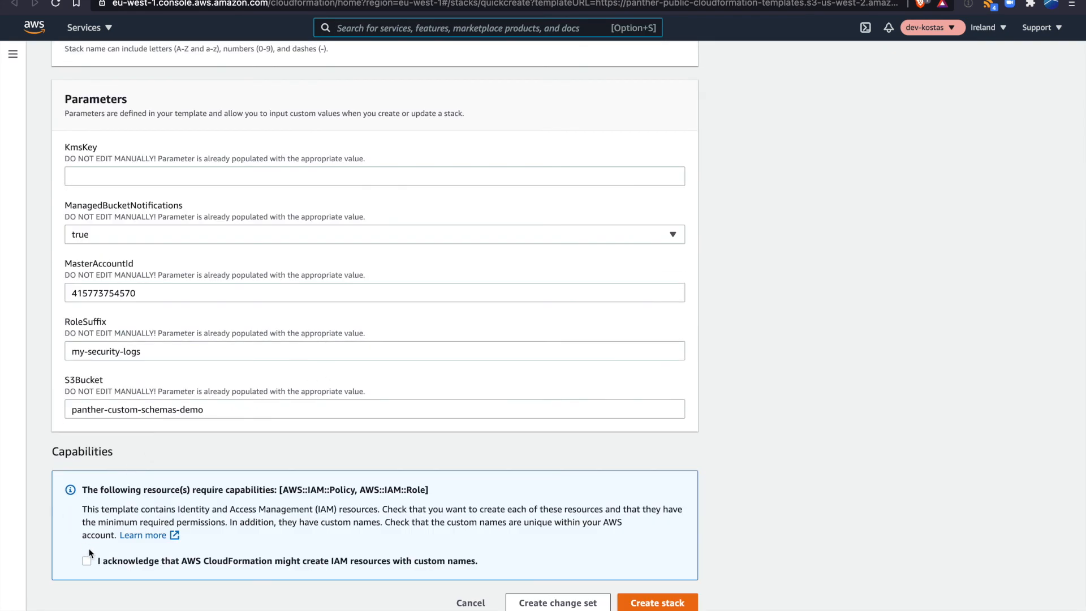
left_click(682, 604)
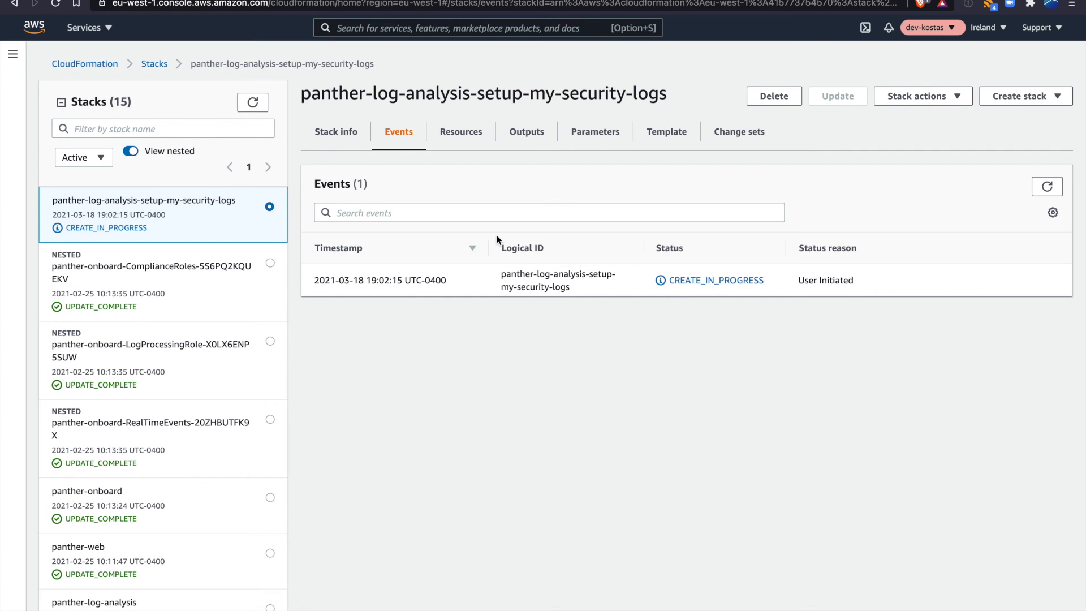
- Refresh the stack's events and follow the creation status of its resources
left_click(1047, 187)
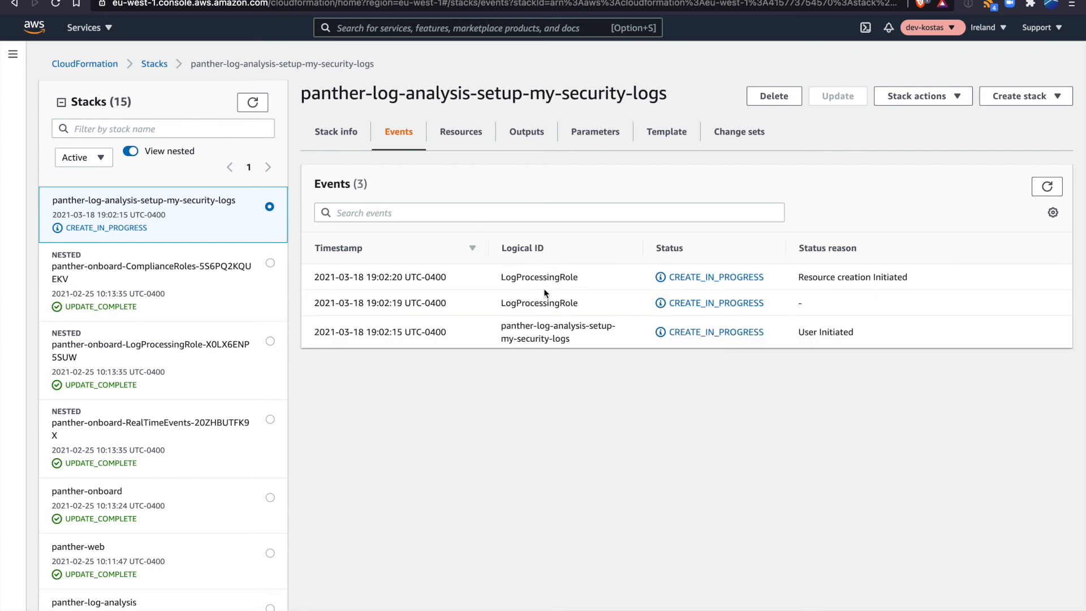
double_click(526, 301)
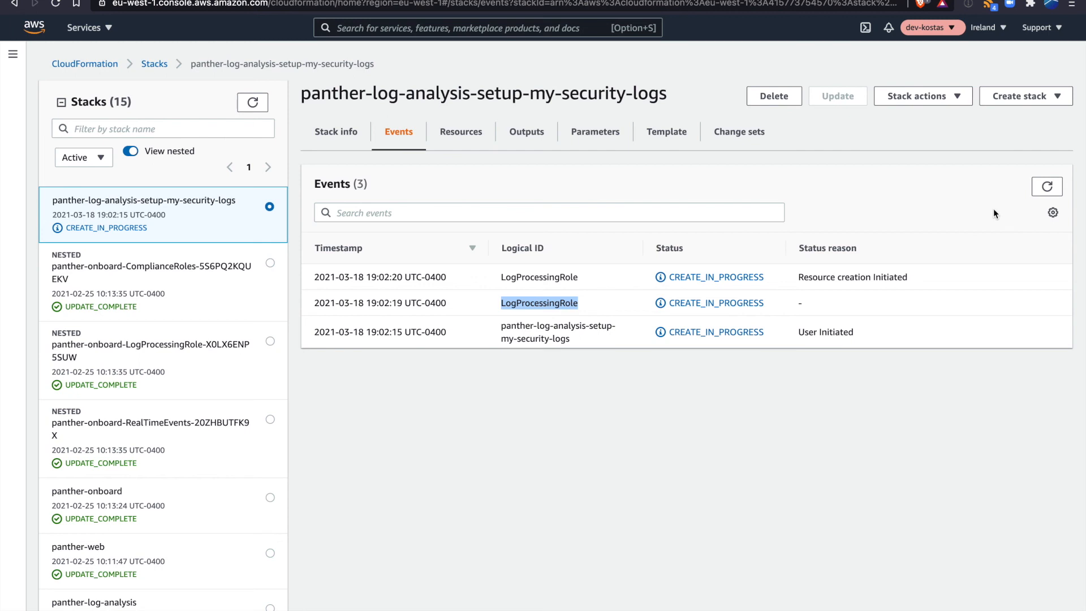
left_click(1048, 188)
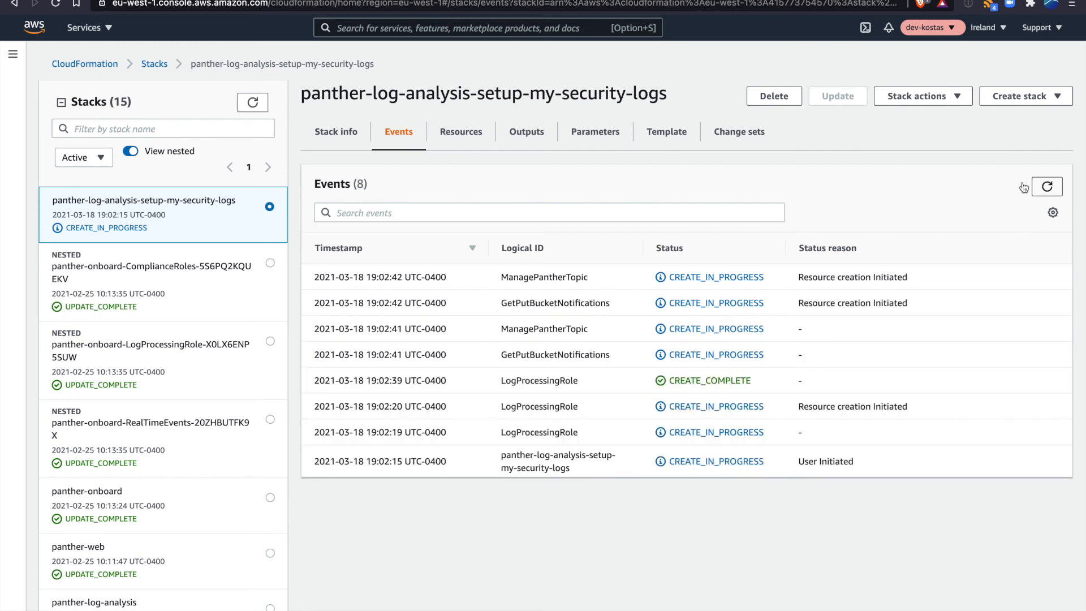
double_click(513, 275)
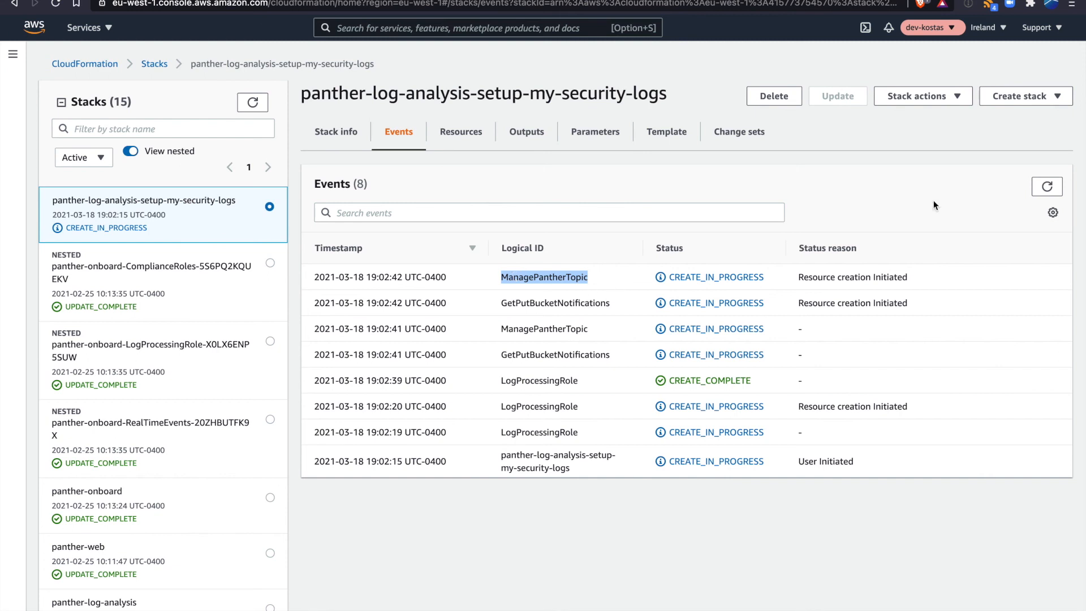
left_click(1047, 190)
left_click(1049, 180)
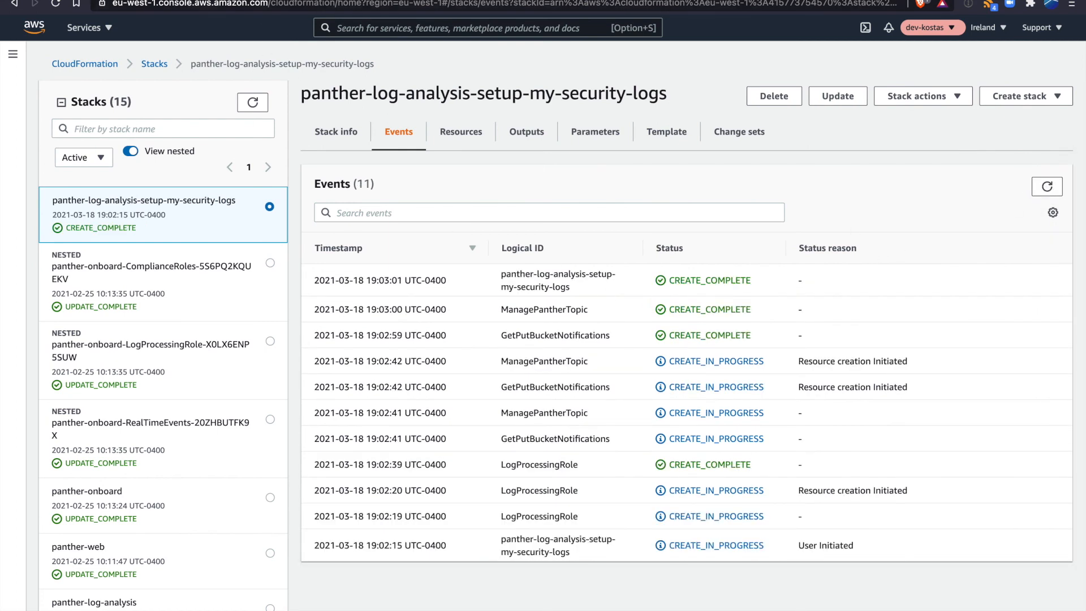
- Return to Panther, continue to the setup verification and finish adding the S3 source
left_click(148, 0)
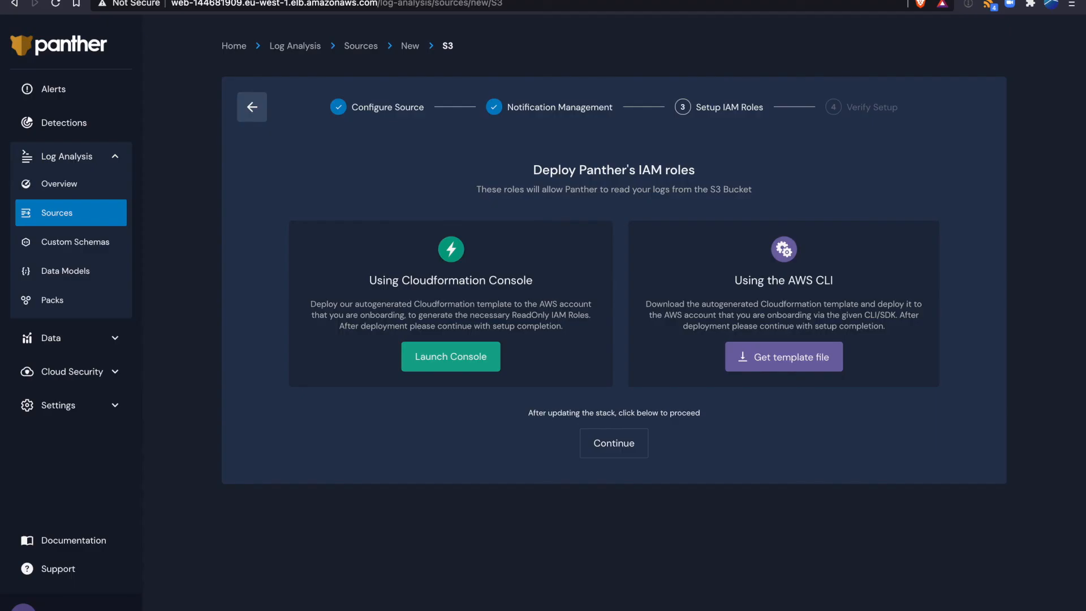
left_click(629, 450)
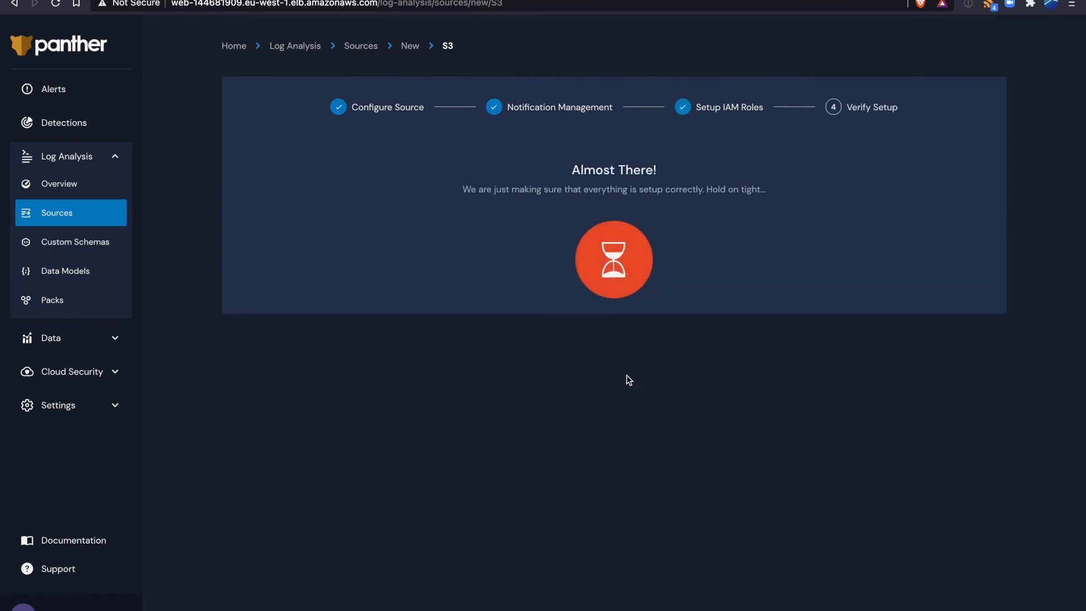
left_click(582, 344)
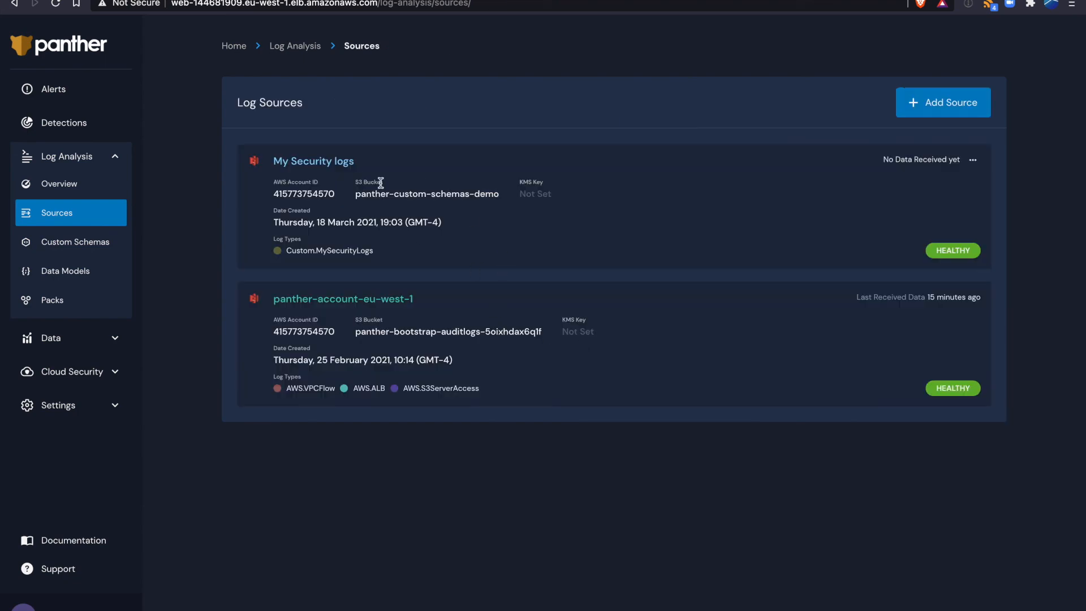
- Switch to the terminal and upload sample_logs.jsonl to the panther-custom-schemas-demo bucket under the key data with aws s3api put-object
key("ctrl+Left")
left_click(321, 78)
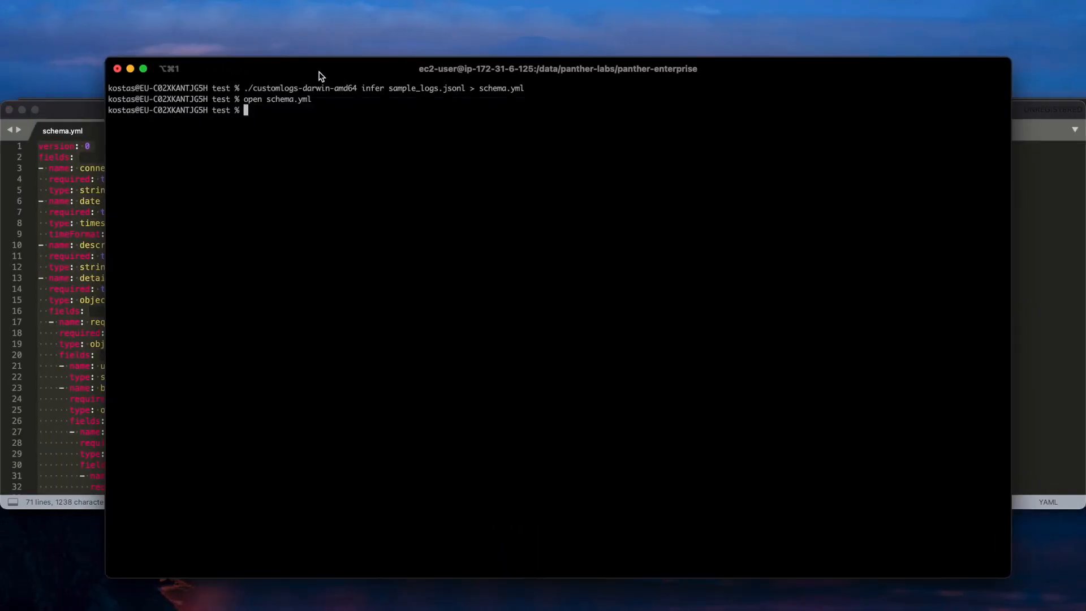
key("ctrl+r")
type("s3")
key("Return")
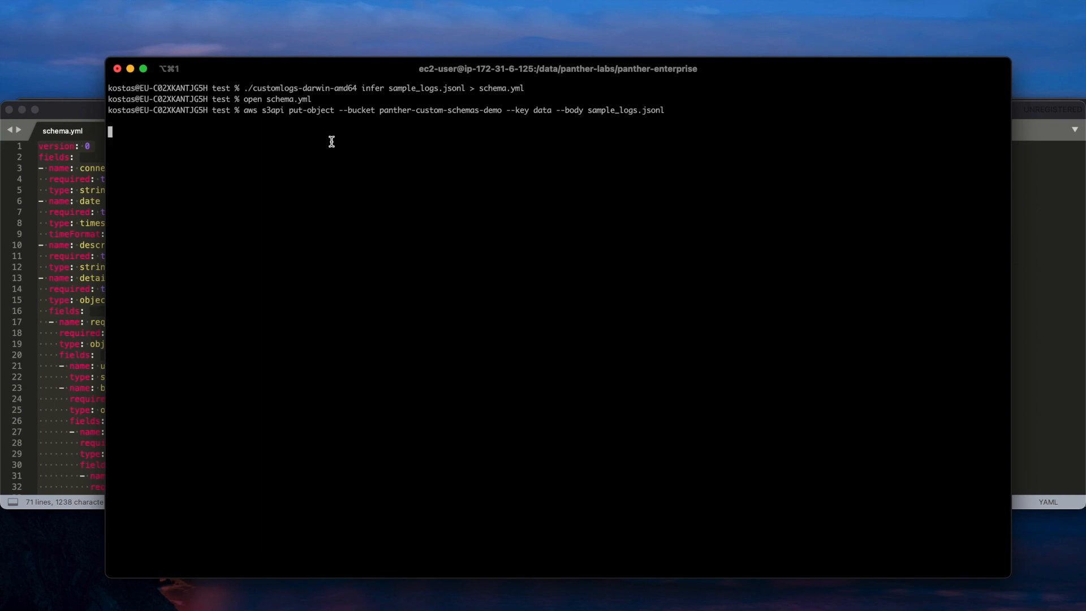
- Return to Panther's log sources and refresh the list to check when the My Security logs source last received data
left_click_drag(379, 109, 503, 111)
left_click(424, 150)
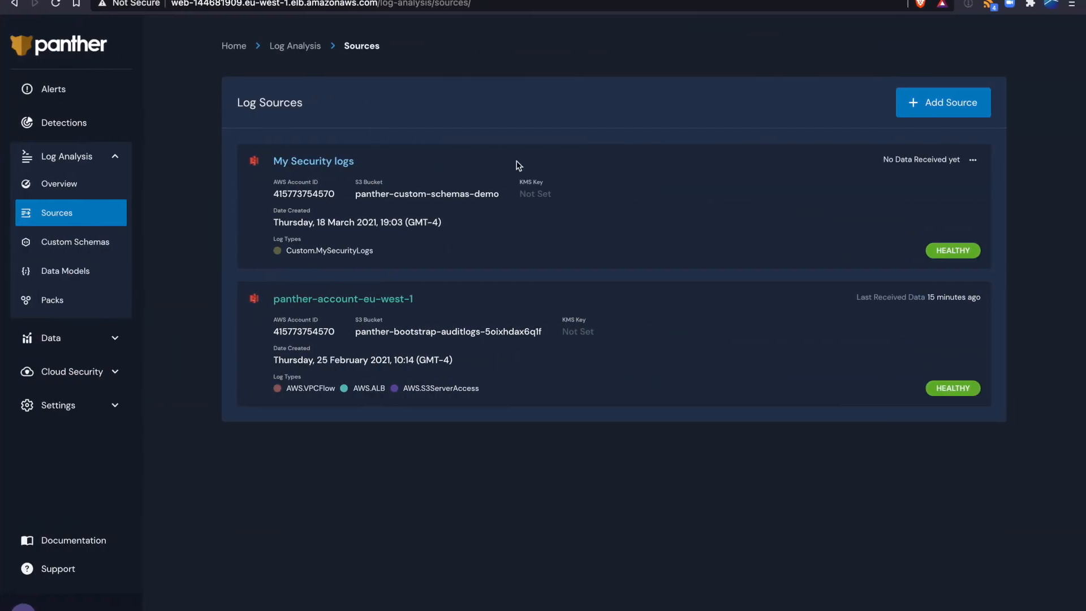
left_click(56, 4)
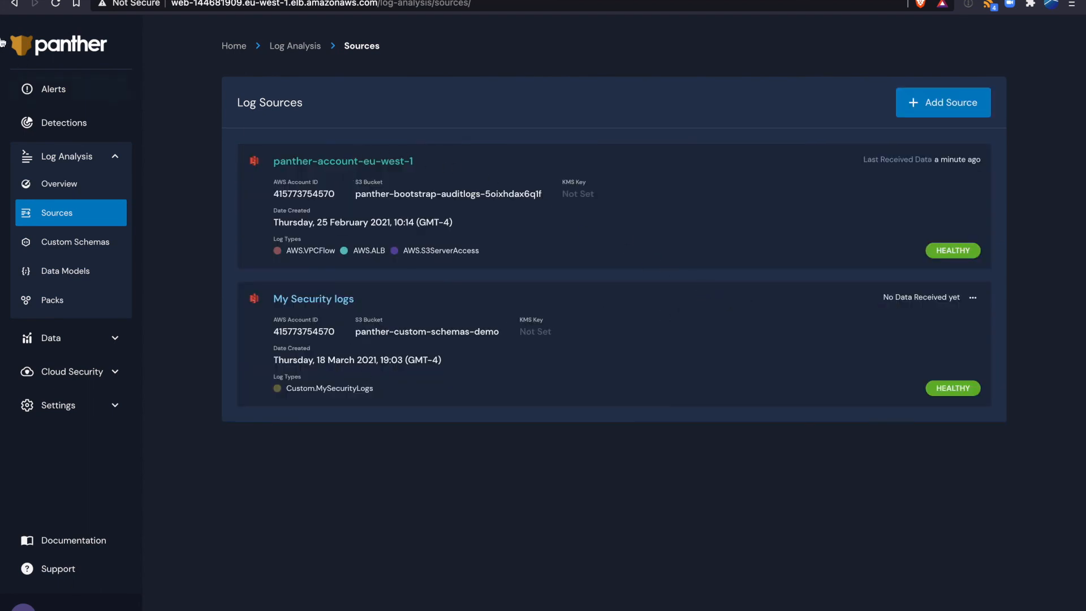
left_click(55, 4)
left_click_drag(827, 300, 961, 298)
left_click(687, 360)
- Open the Data Explorer, run SELECT * FROM custom_mysecuritylogs on the panther_logs database and look through the returned records
left_click(54, 338)
left_click(71, 227)
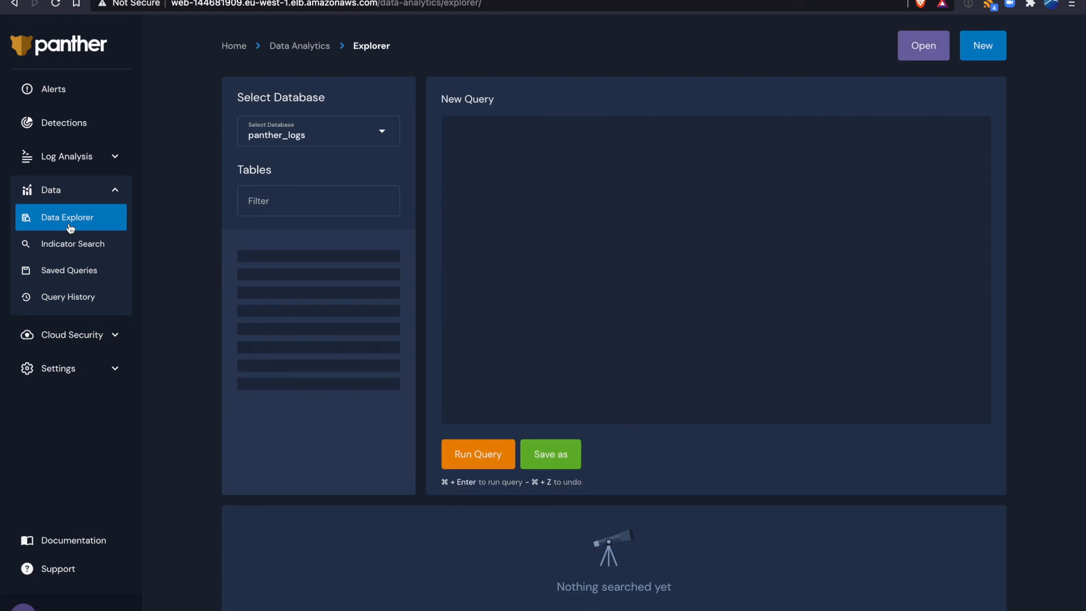
double_click(598, 133)
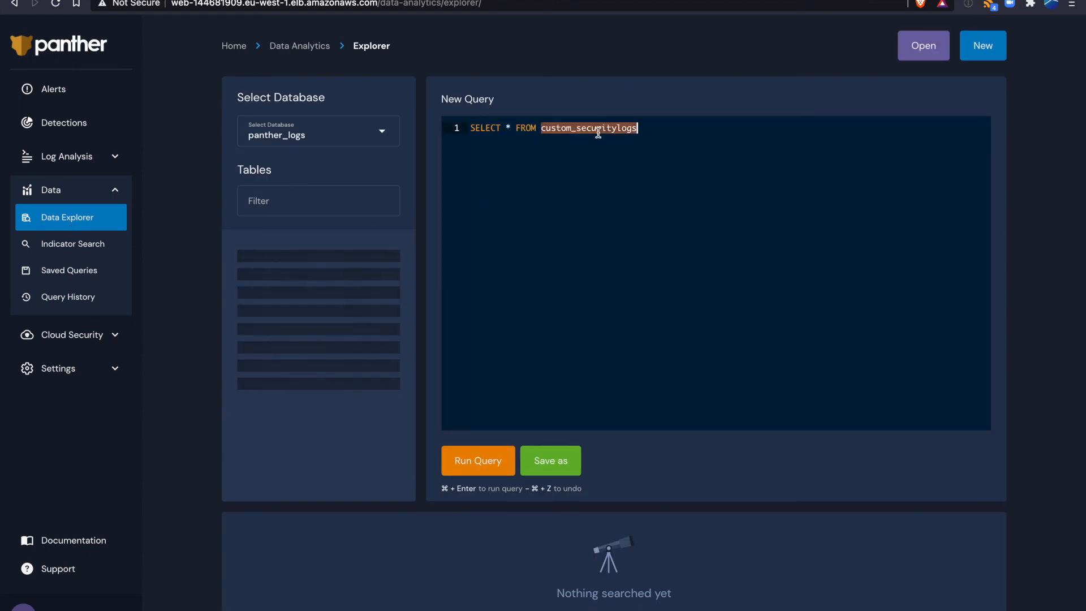
key("BackSpace")
type("custom")
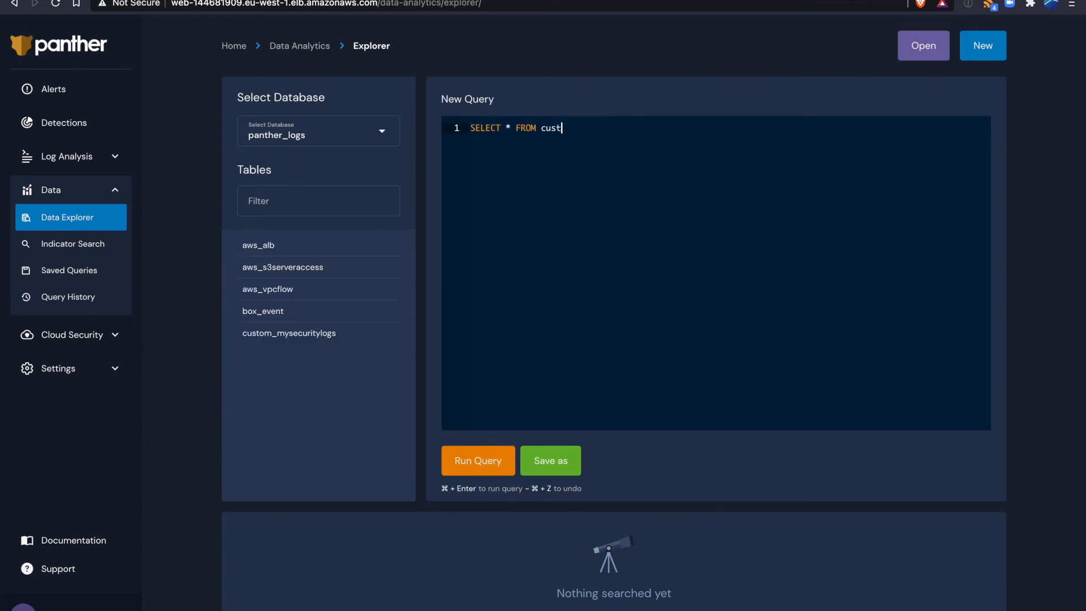
key("Return")
key("super+Return")
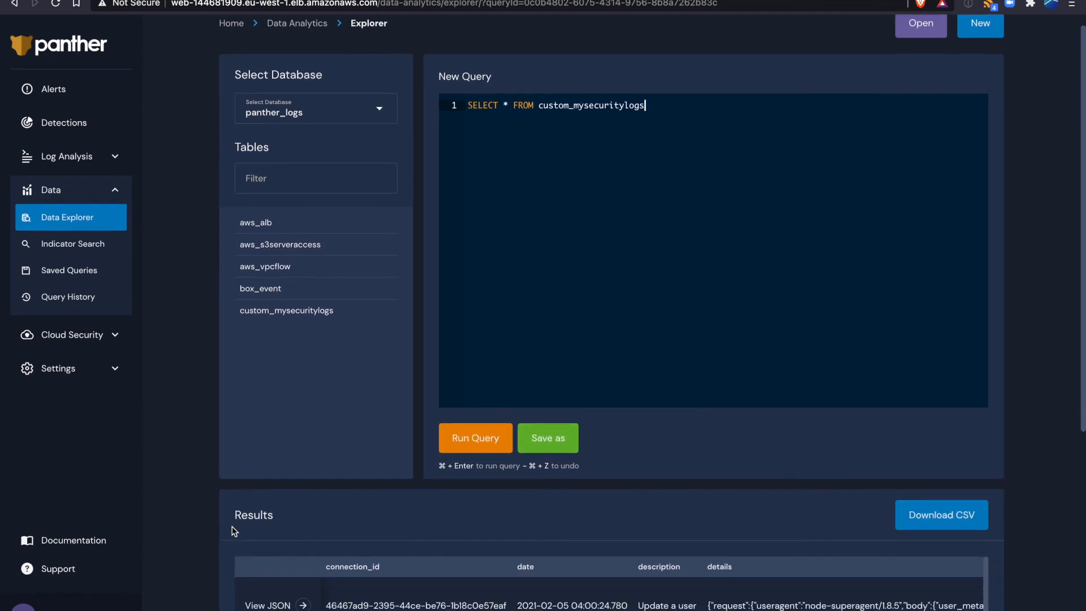
scroll(232, 526, "down", 3)
scroll(540, 484, "right", 5)
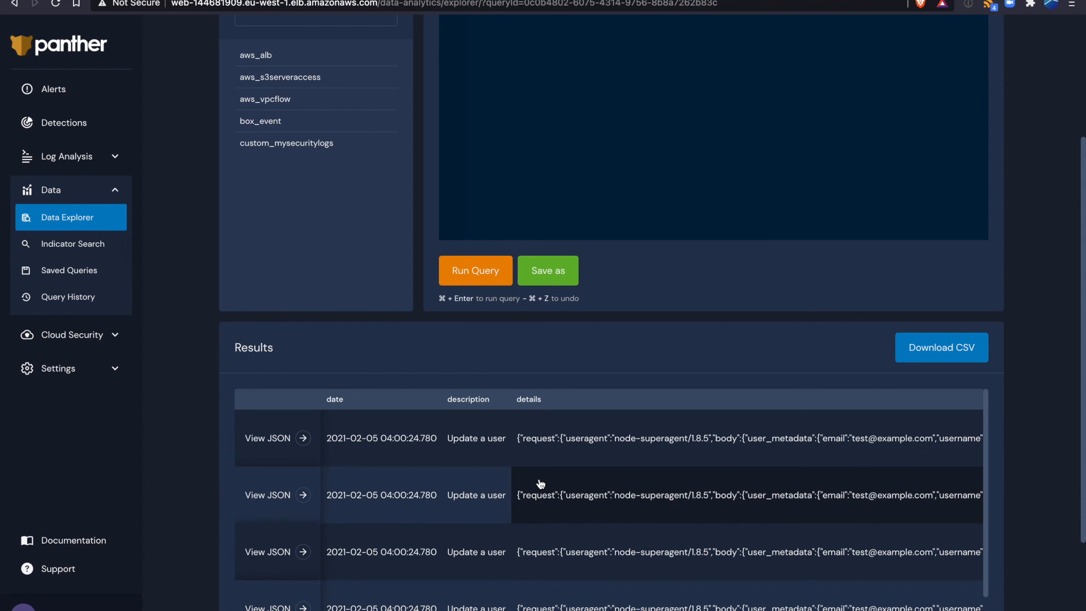
scroll(541, 484, "right", 10)
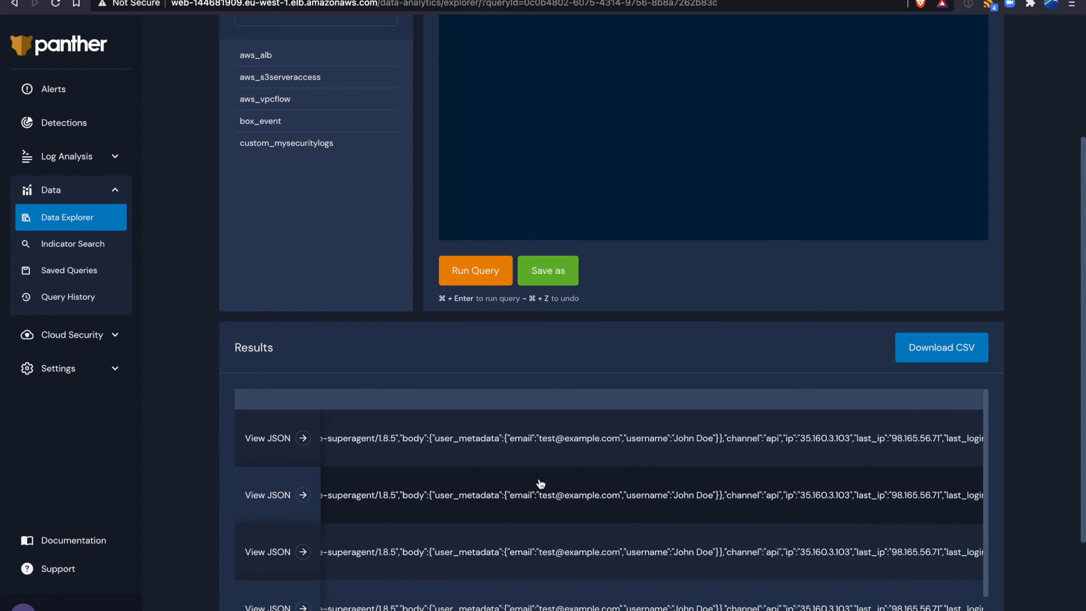
scroll(196, 397, "up", 3)
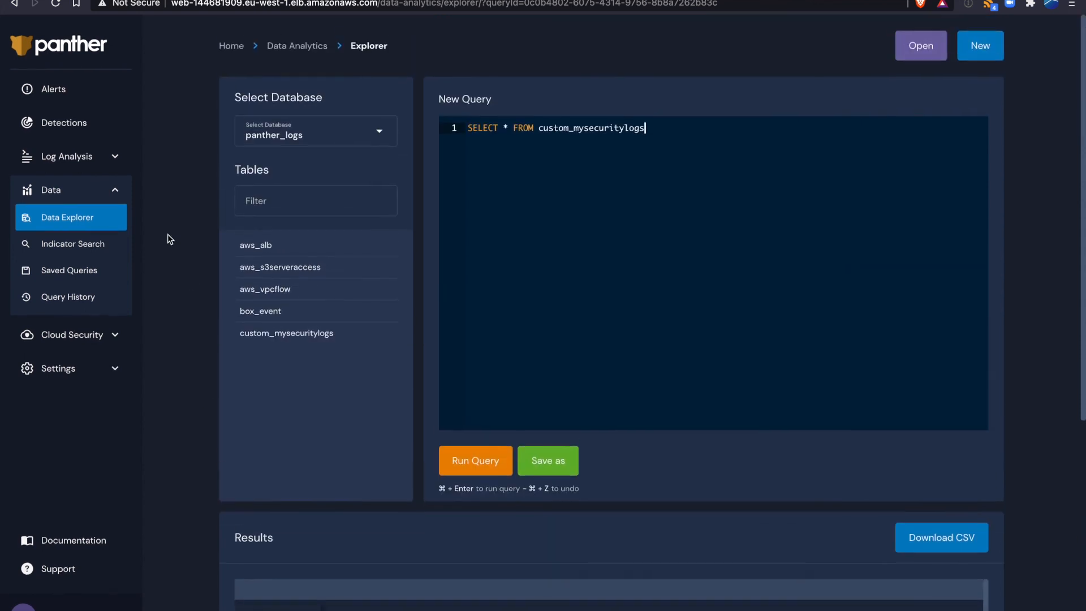